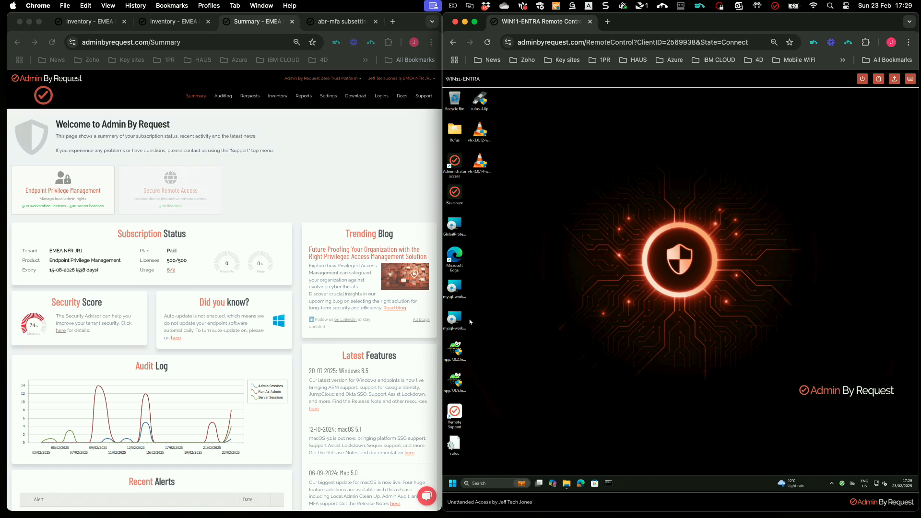
Try the npp installer and dismiss the denial, then run Rufus elevated through UAC and close it.
double_click(463, 351)
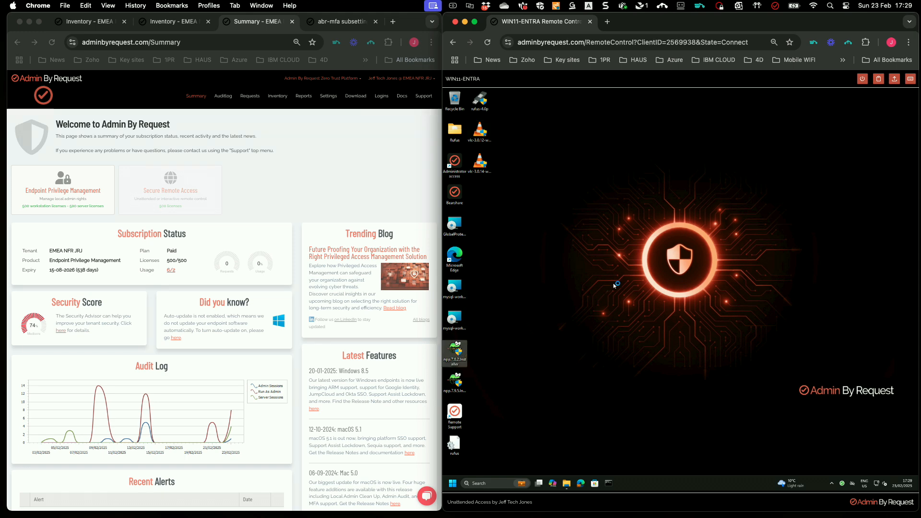
click(733, 304)
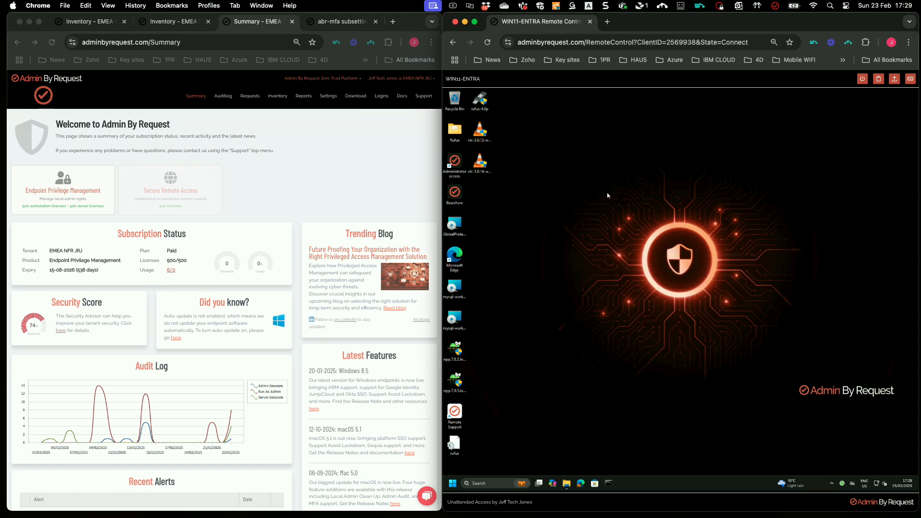
double_click(478, 101)
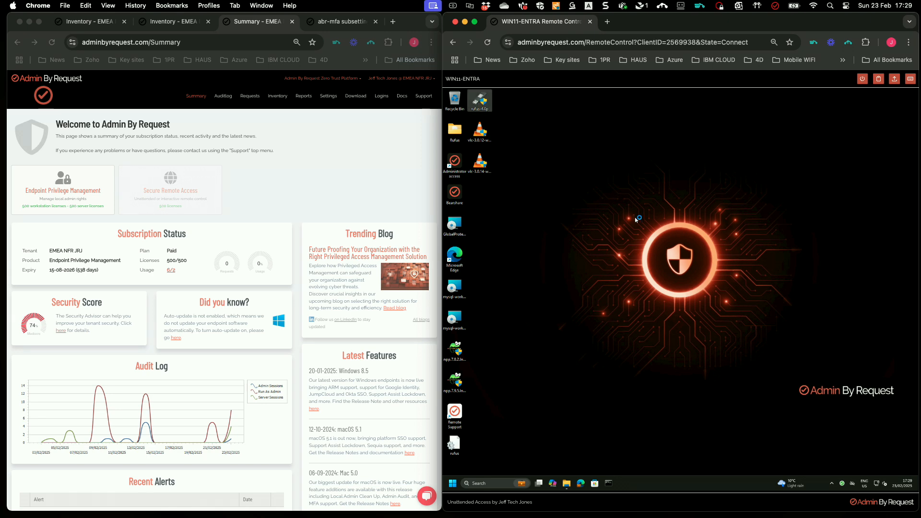
click(655, 321)
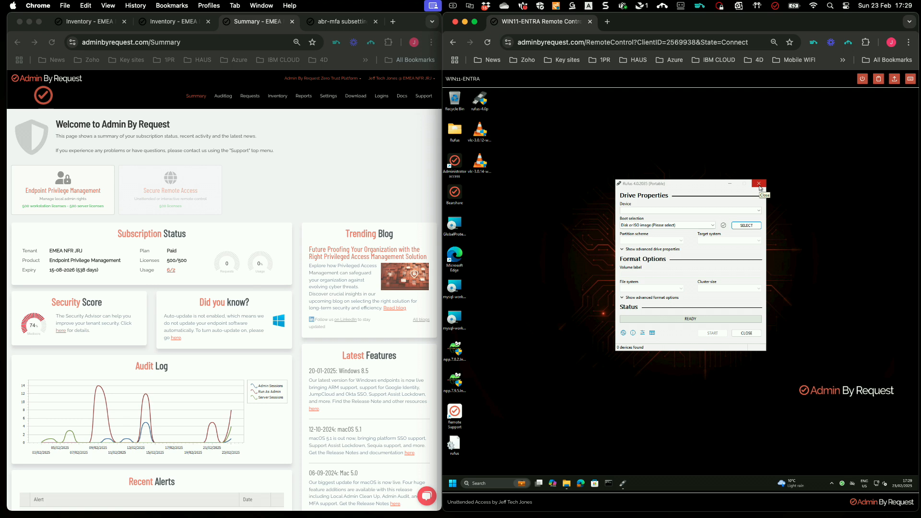
click(759, 187)
Close Rufus and run Task Manager as a different user with the alternate local admin credentials.
click(759, 185)
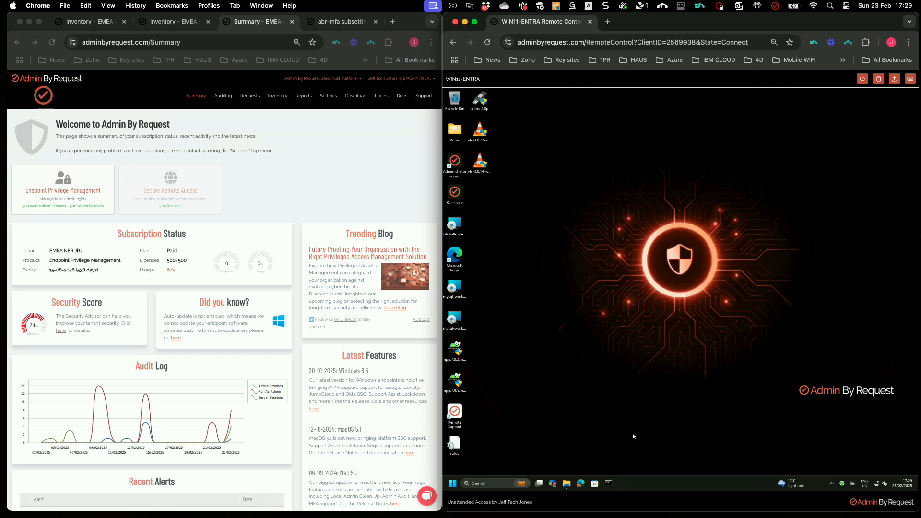
click(566, 483)
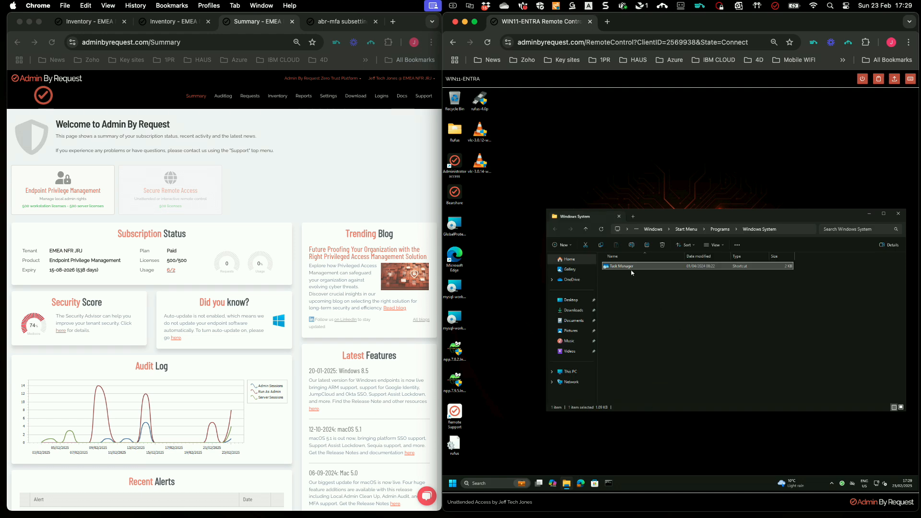
right_click(630, 267)
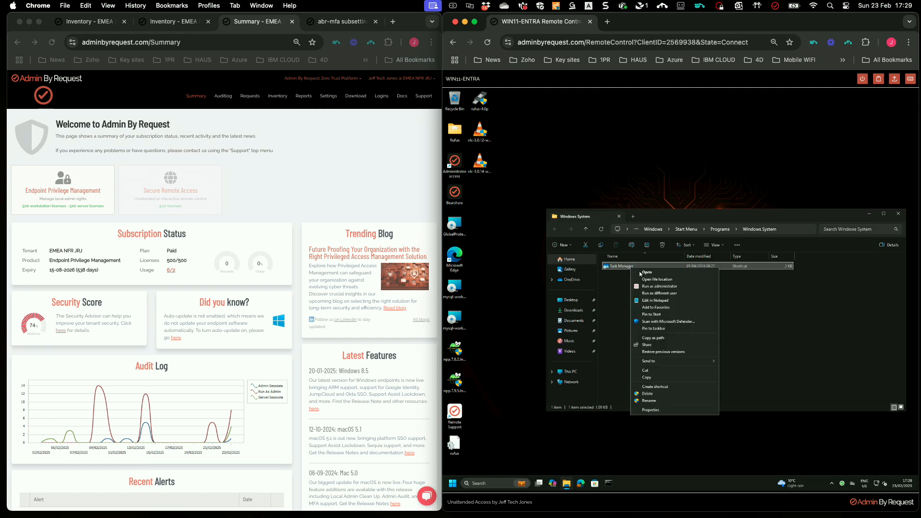
click(660, 293)
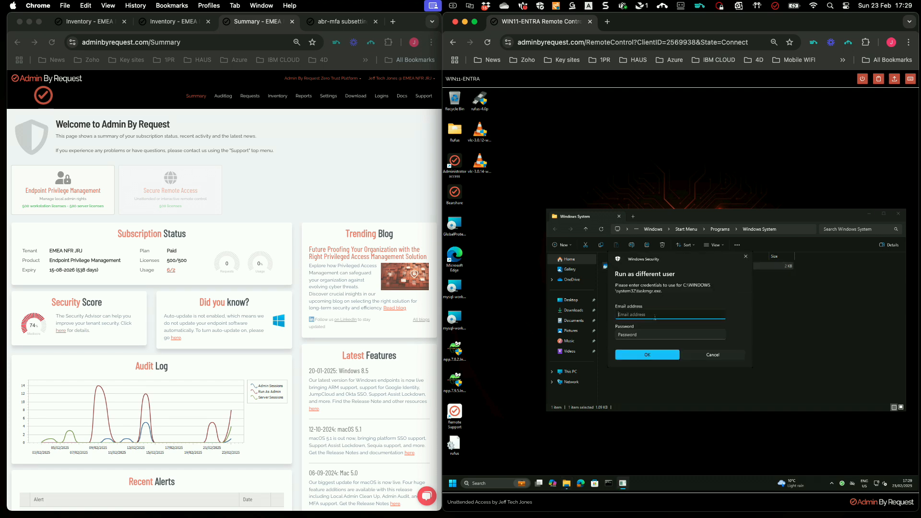
text(j\ftadmin)
key(Tab)
text(*)
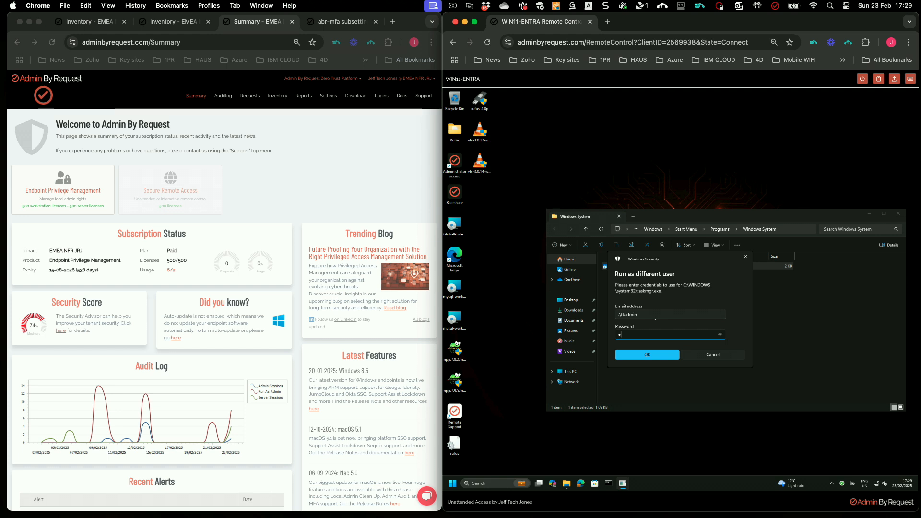
text(********)
key(Return)
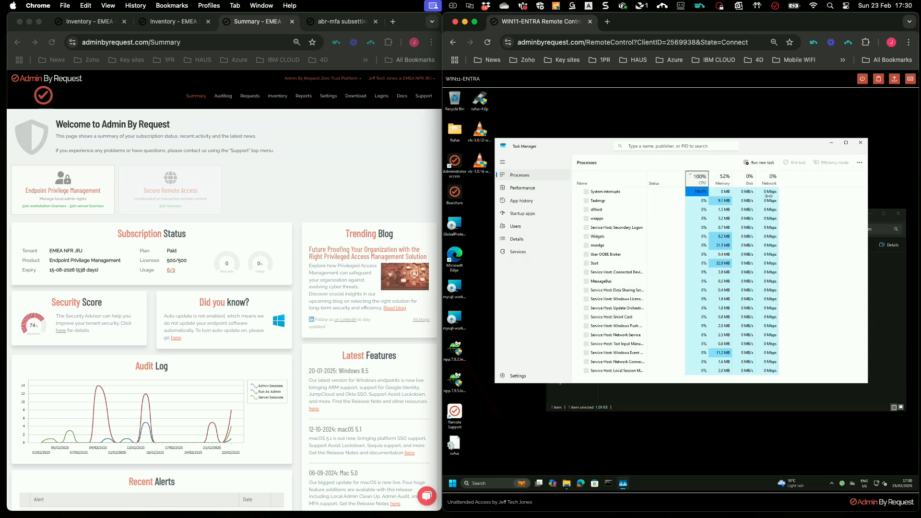
click(758, 163)
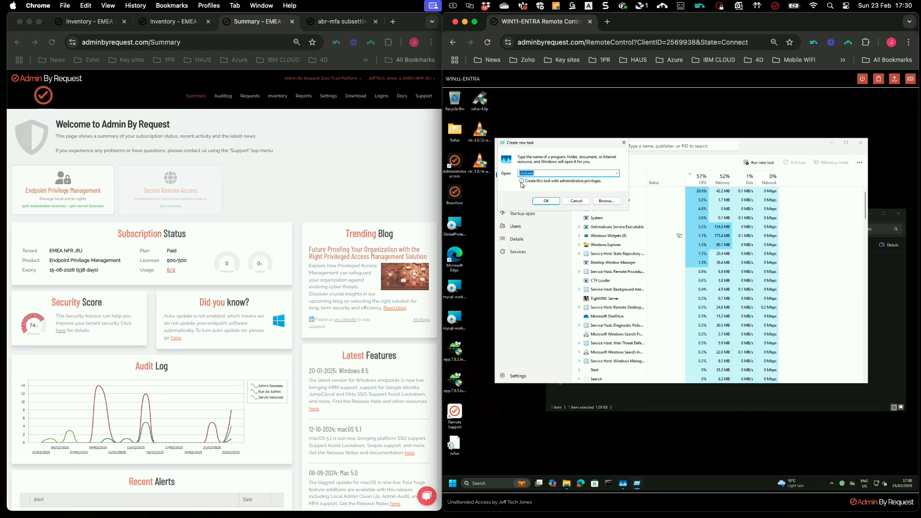
click(553, 202)
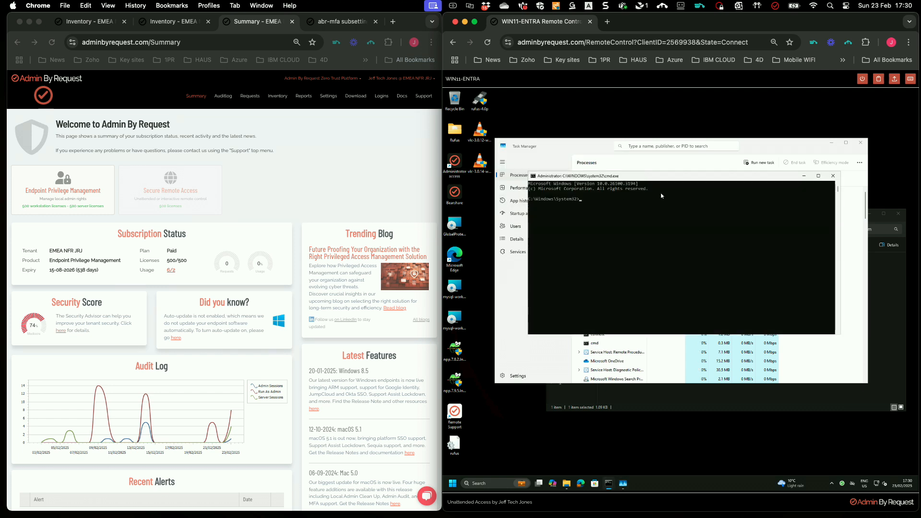
drag(698, 222, 715, 243)
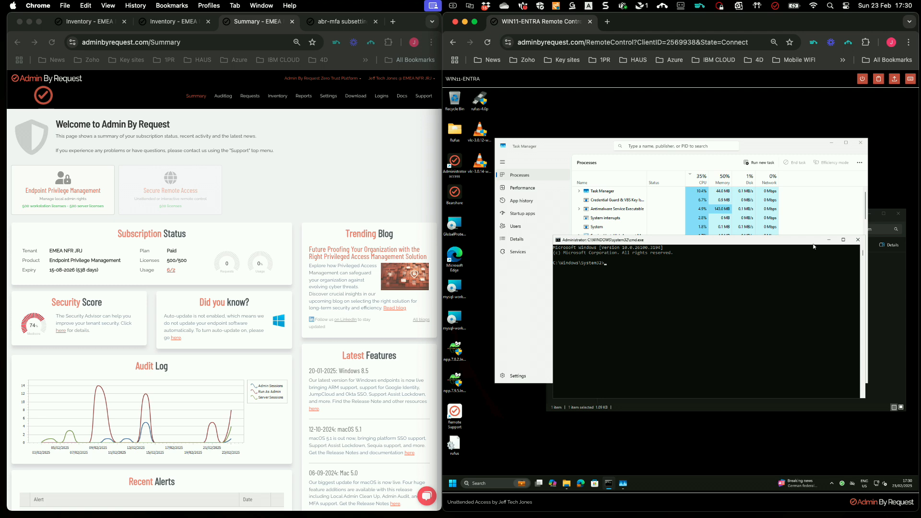
click(857, 240)
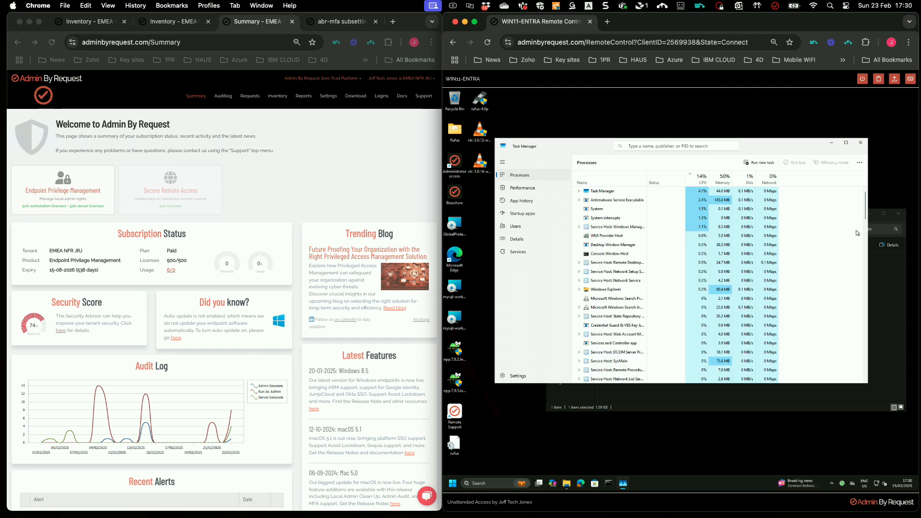
Close the Task Manager window on the endpoint.
click(861, 145)
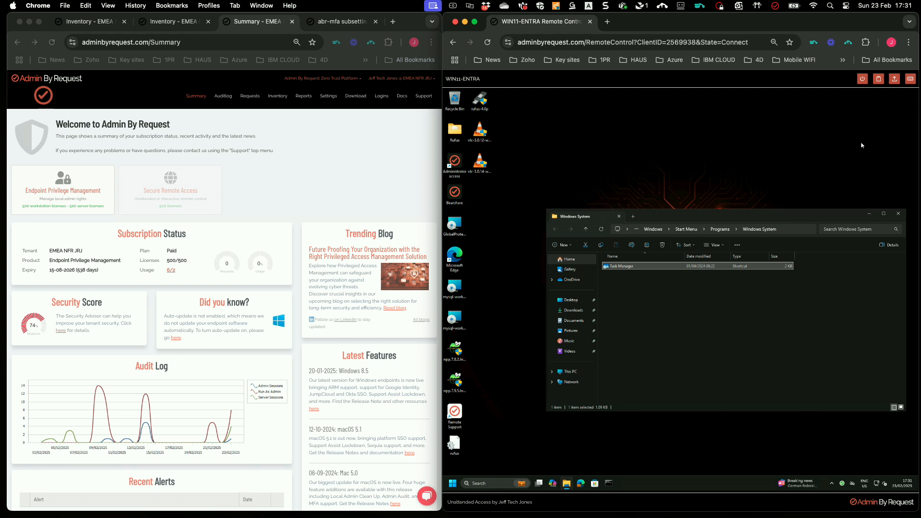
Close the Windows System folder, relaunch Rufus through its elevation prompt, and open the portal Settings menu.
click(898, 217)
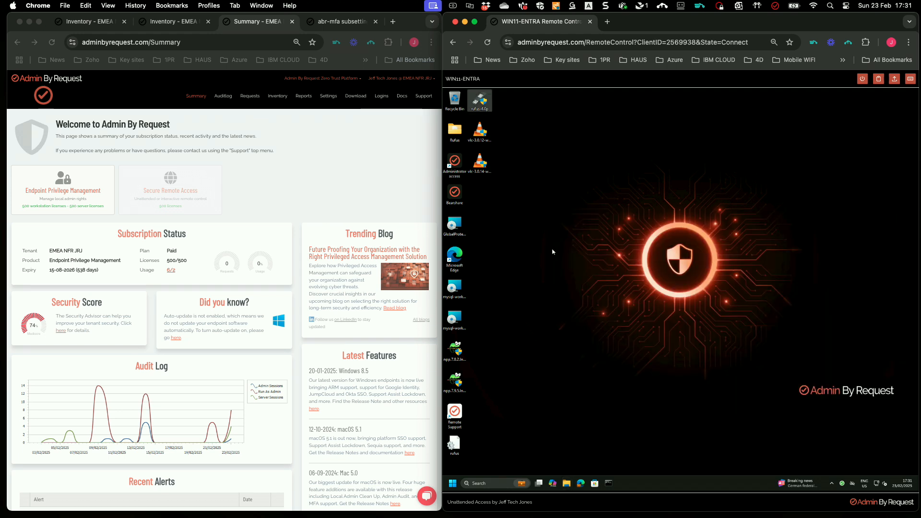
double_click(480, 100)
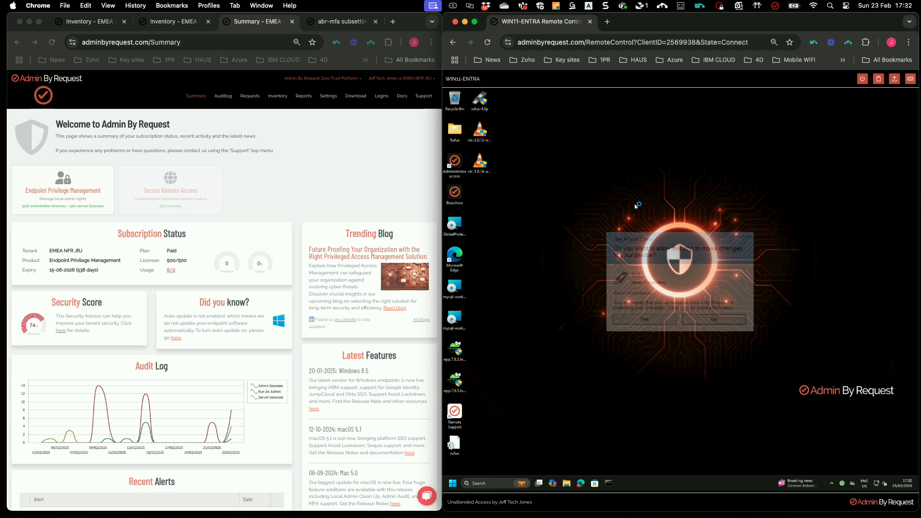
click(719, 319)
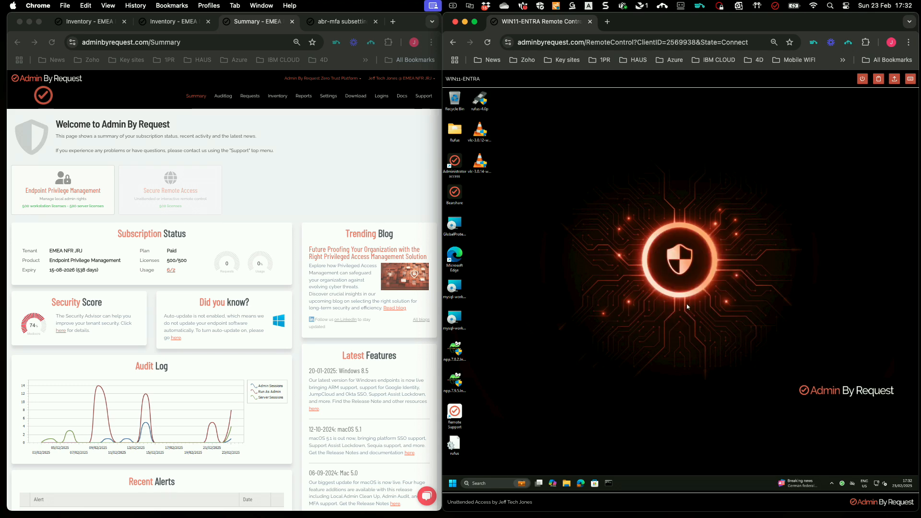
click(353, 194)
Open the Application Control pre-approvals of the abr-tier1-app-ctrl Windows sub setting.
mouse_move(328, 96)
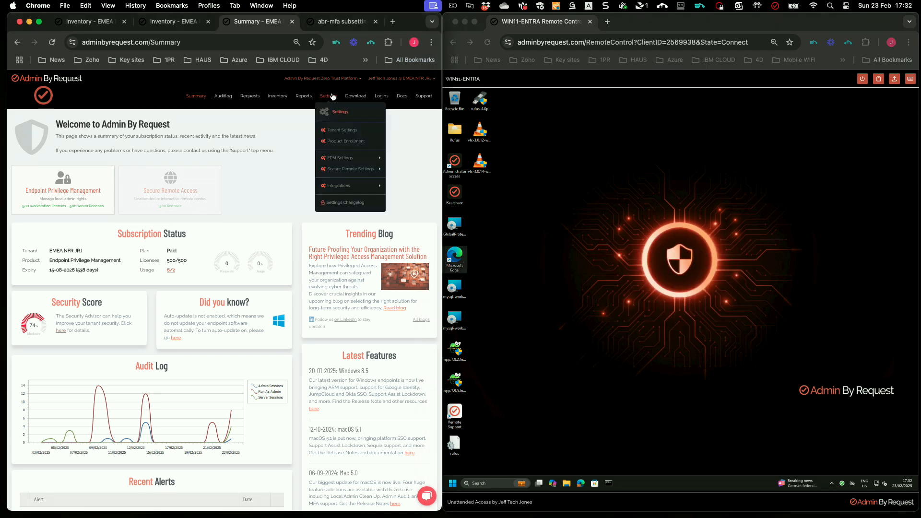
mouse_move(347, 162)
click(414, 187)
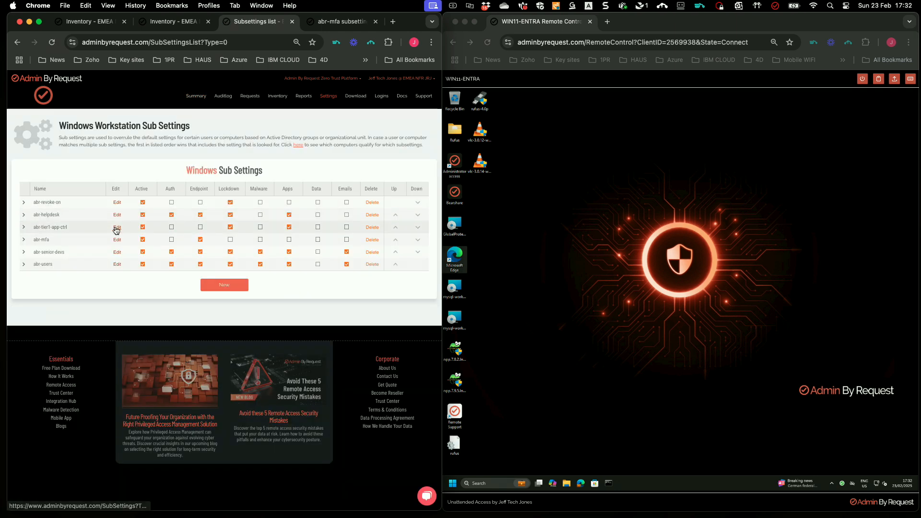
click(117, 229)
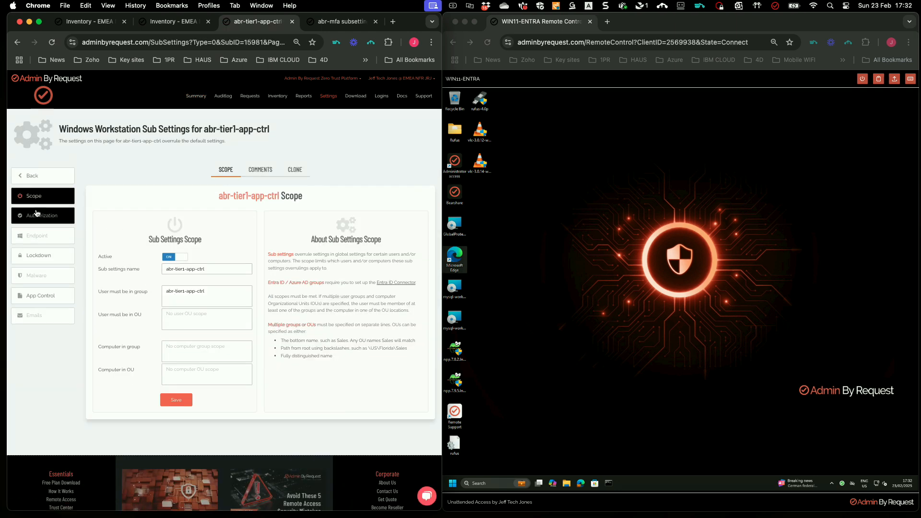
click(40, 256)
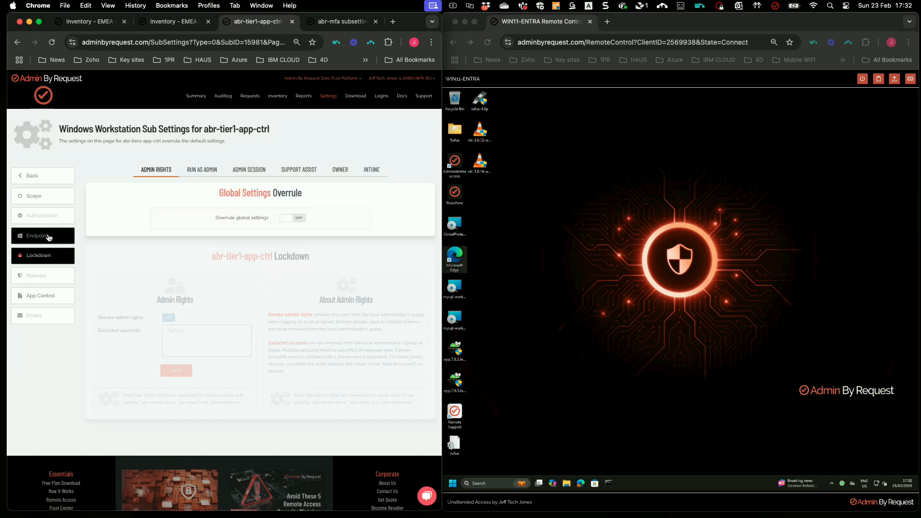
click(42, 297)
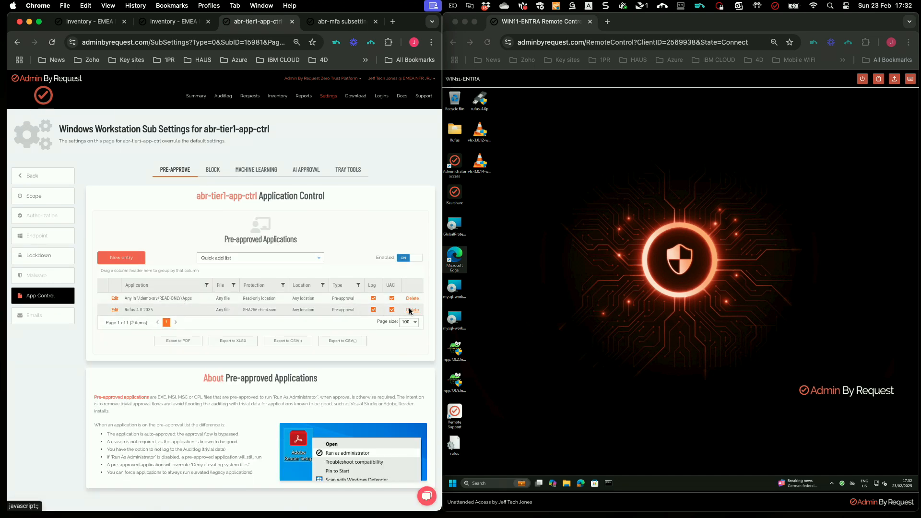
Delete the Rufus pre-approval and return to the Windows sub settings list.
click(412, 310)
click(303, 103)
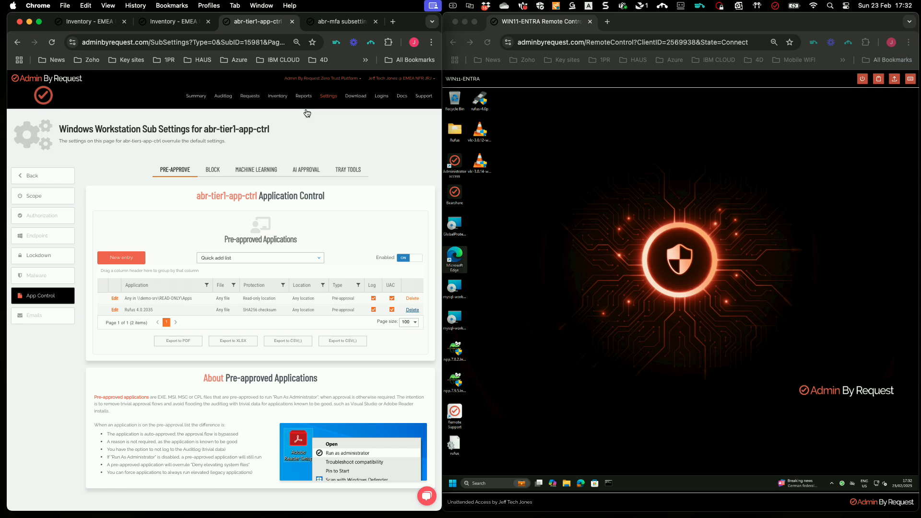
click(581, 195)
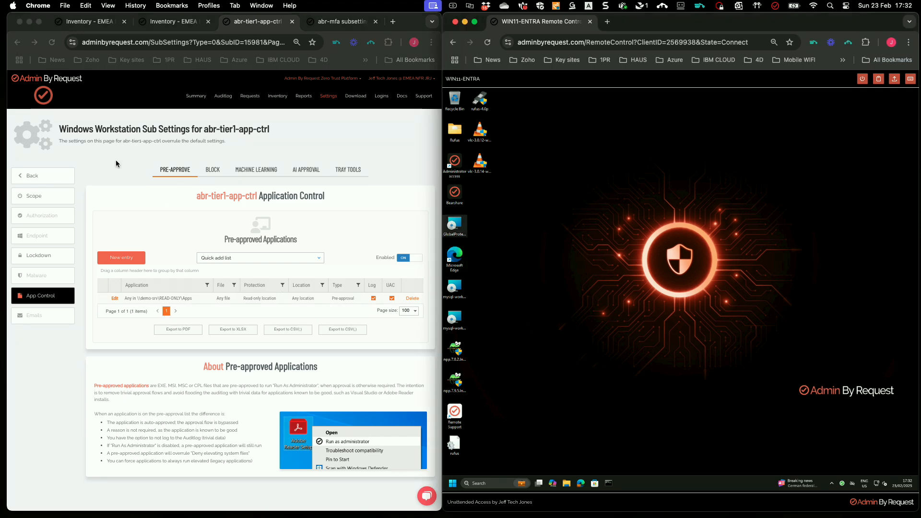
click(45, 175)
click(636, 405)
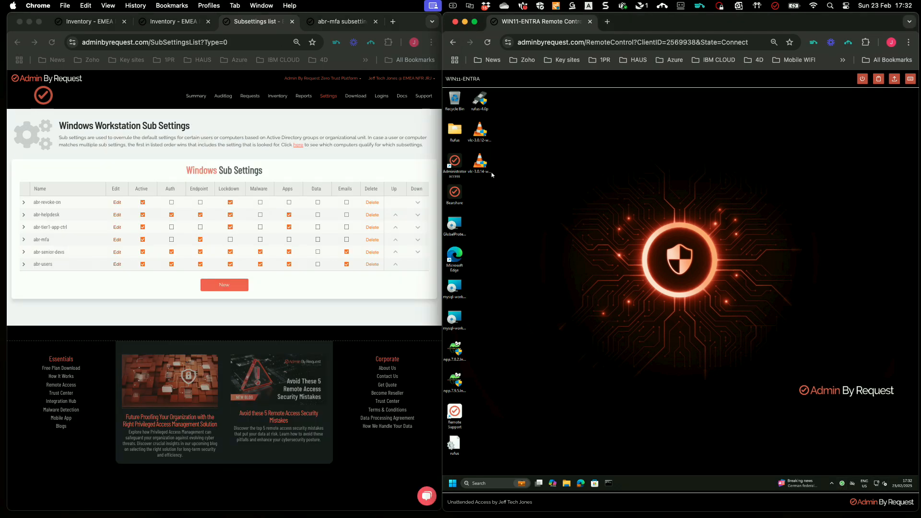
Launch and close Rufus twice on the endpoint, then open abr-tier1-app-ctrl for editing.
double_click(484, 103)
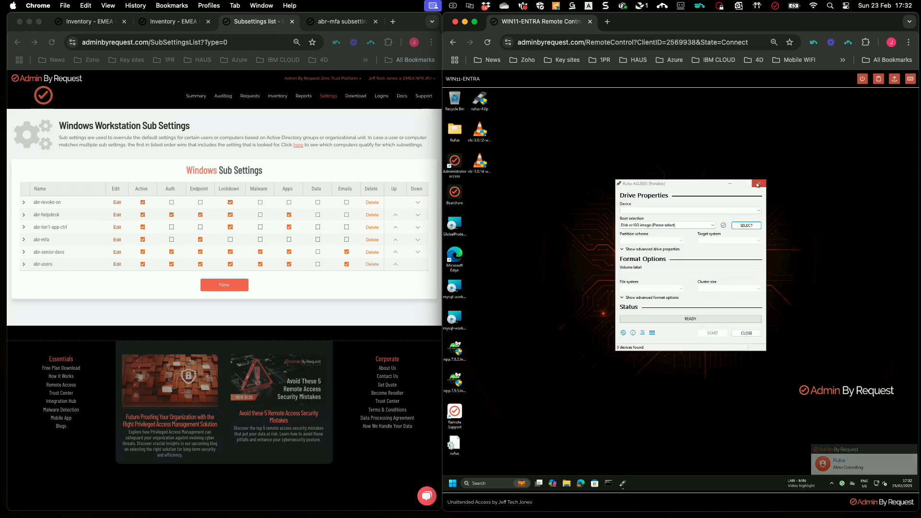
click(757, 184)
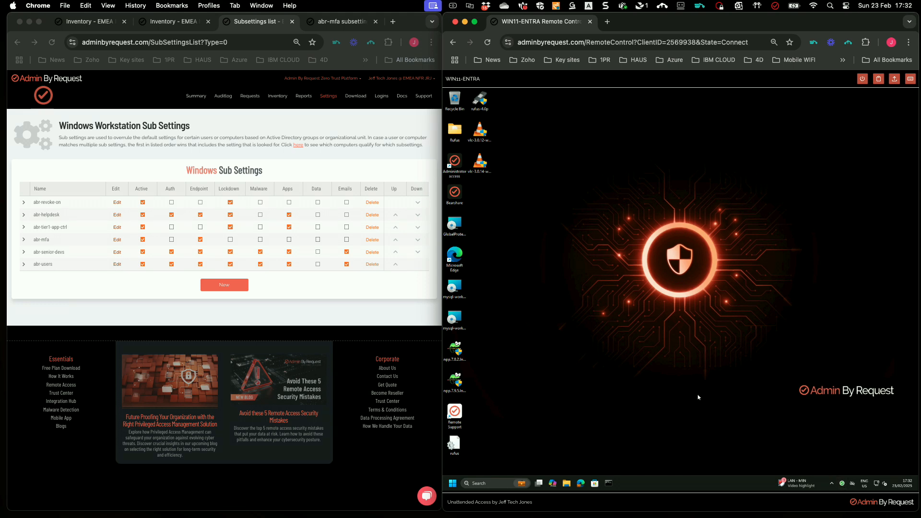
double_click(480, 100)
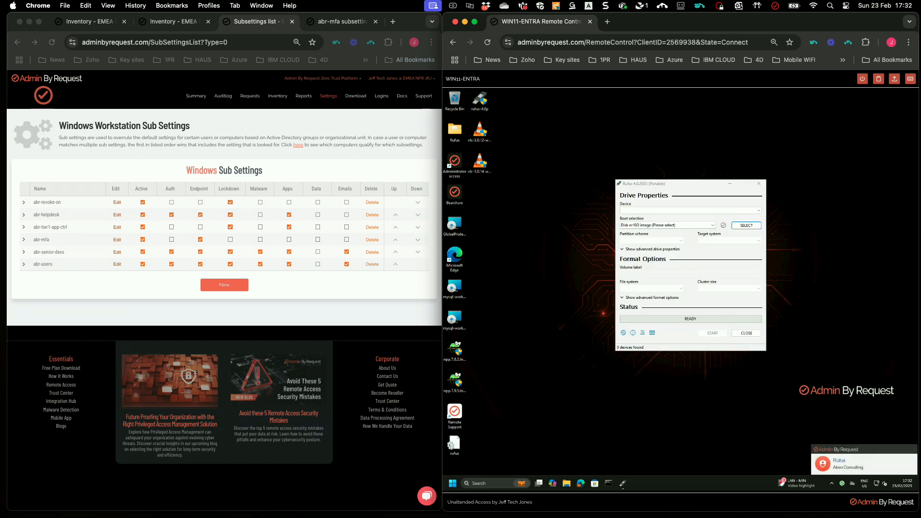
click(758, 183)
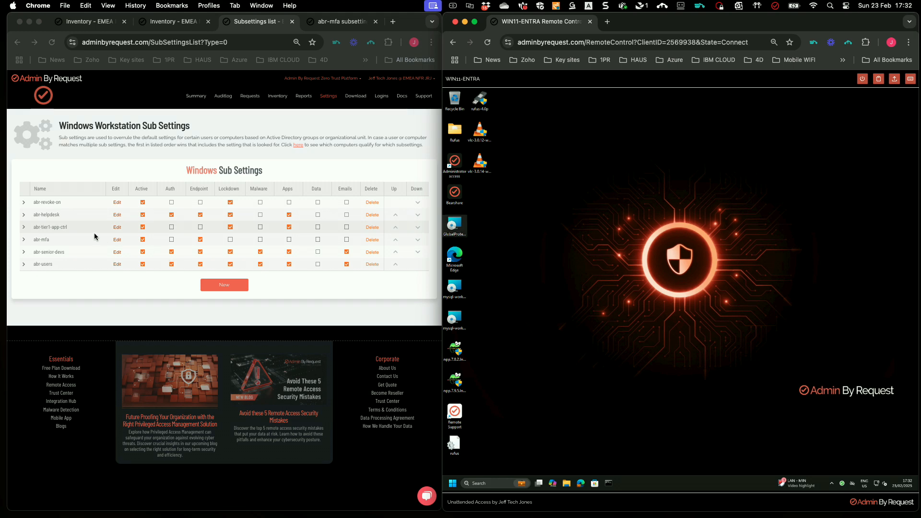
click(116, 230)
click(117, 231)
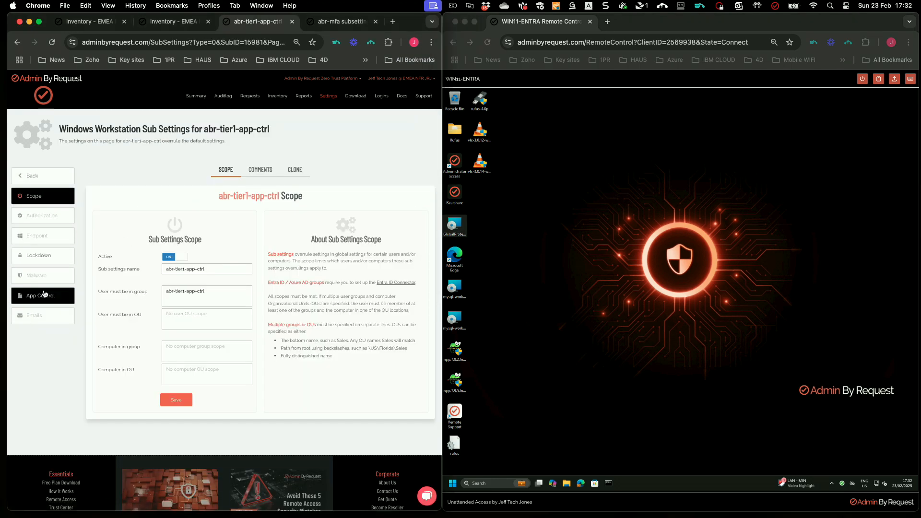
Check the App Control lists of abr-tier1-app-ctrl and abr-users (empty), then open abr-senior-devs.
click(42, 296)
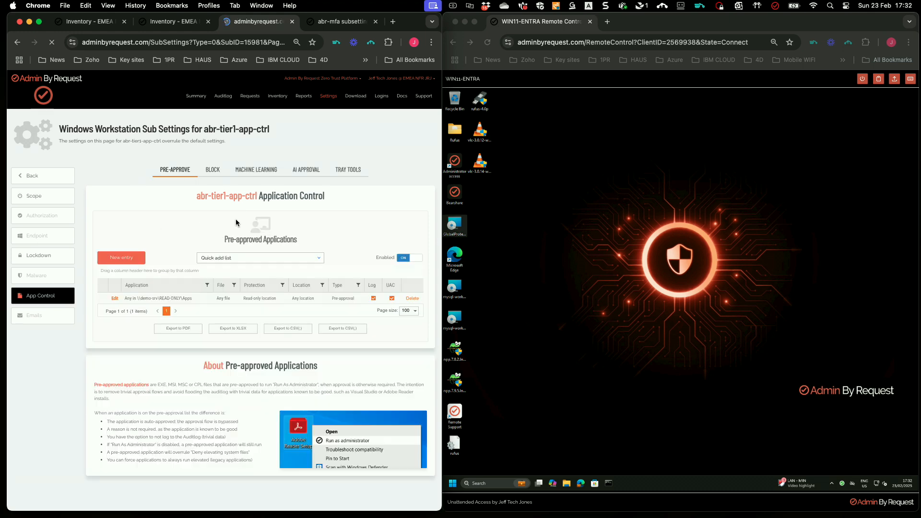
mouse_move(331, 95)
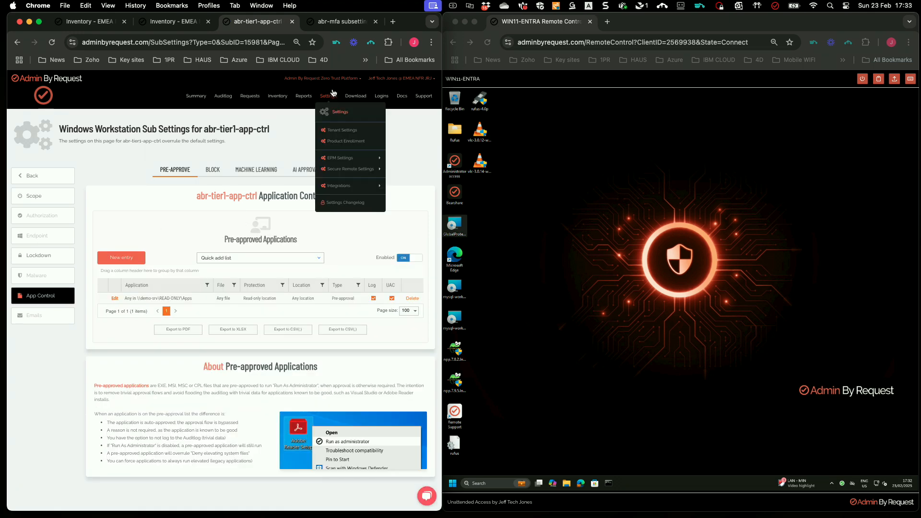
mouse_move(342, 160)
click(409, 187)
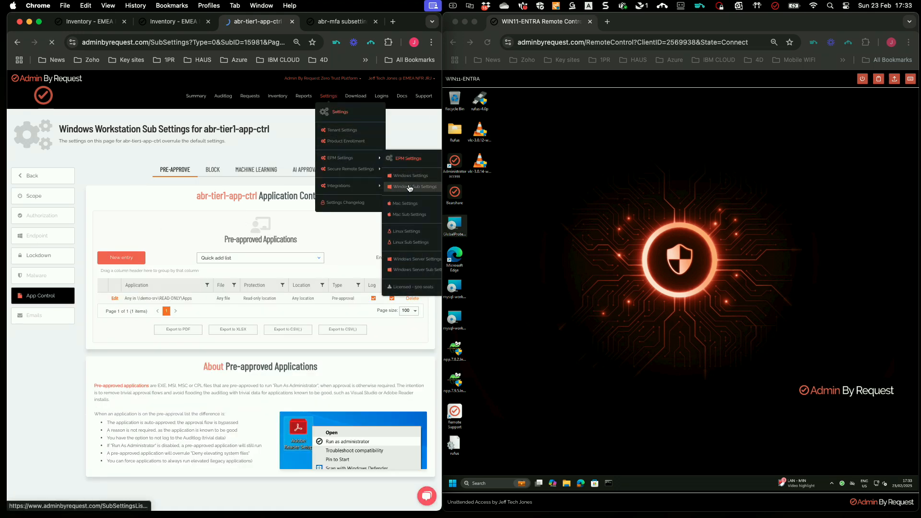
click(117, 263)
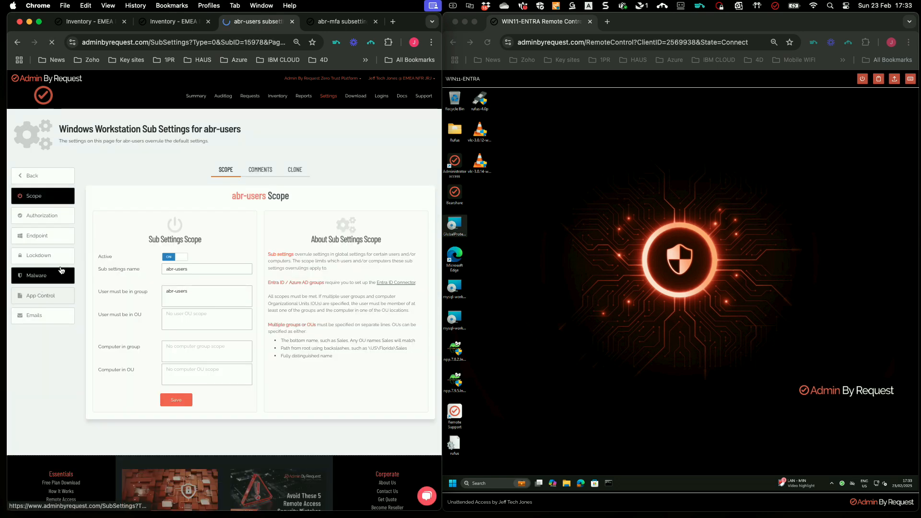
click(59, 275)
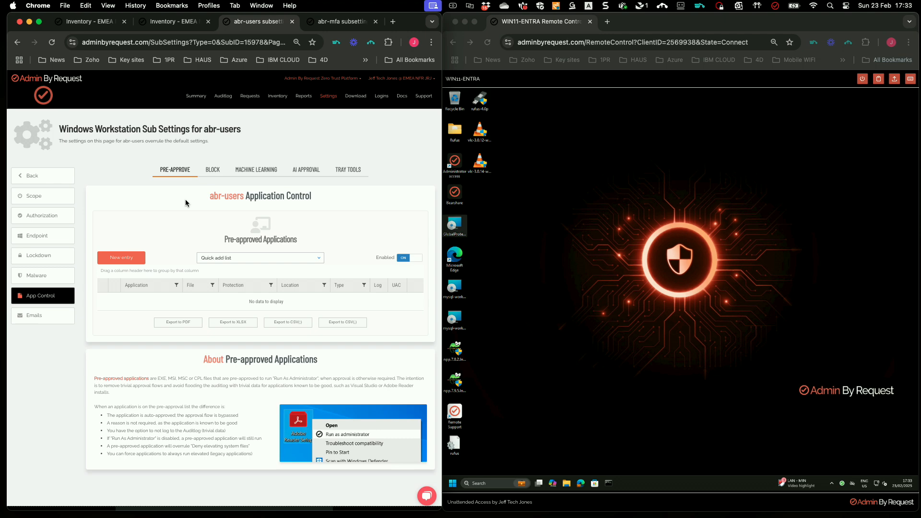
click(30, 175)
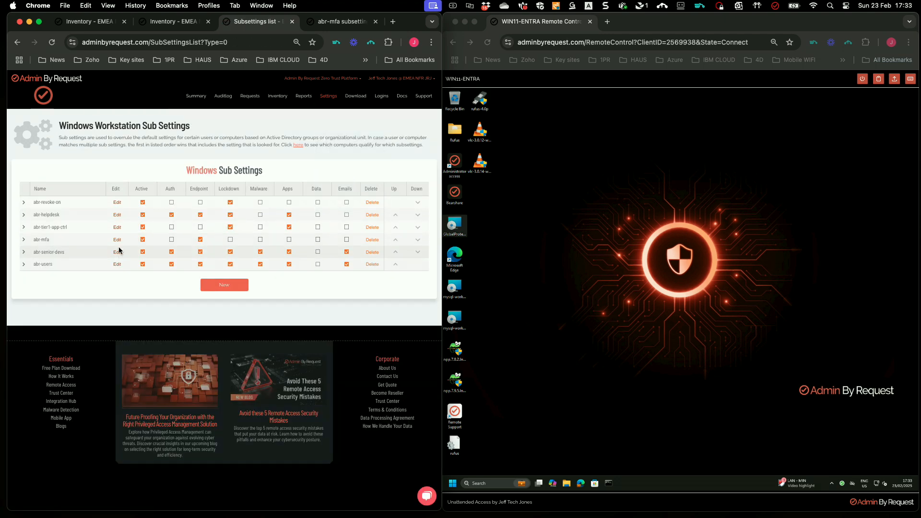
click(117, 253)
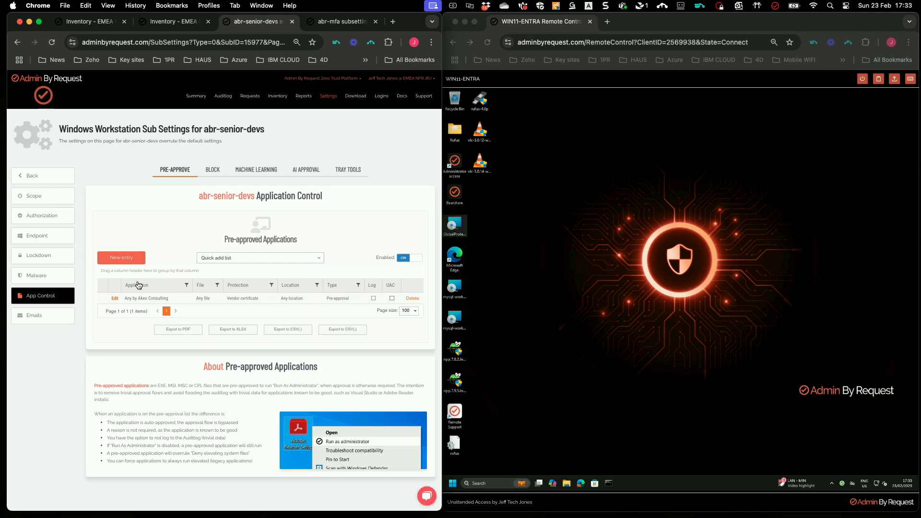
Delete and confirm the 'Any by Akeo Consulting' pre-approval, then switch to the remote session.
scroll(240, 294, down, 1)
drag(172, 299, 124, 301)
scroll(412, 297, down, 1)
click(412, 297)
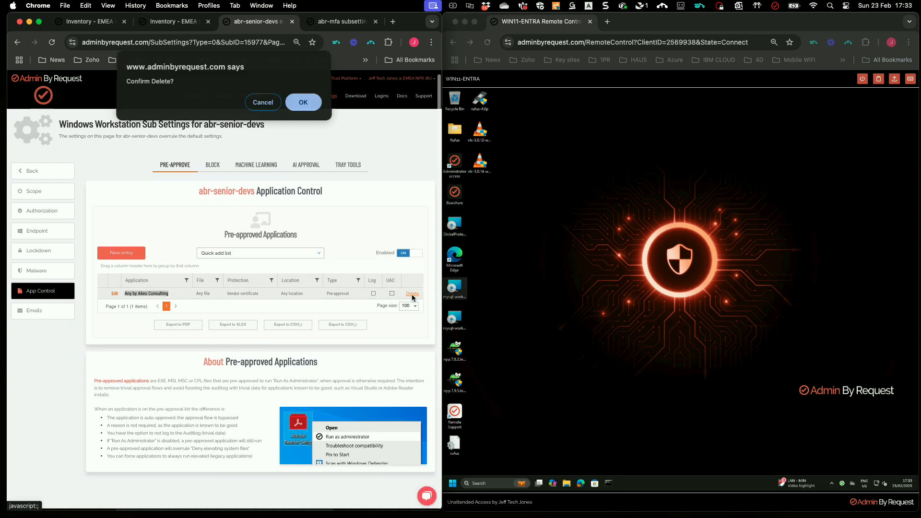
click(302, 102)
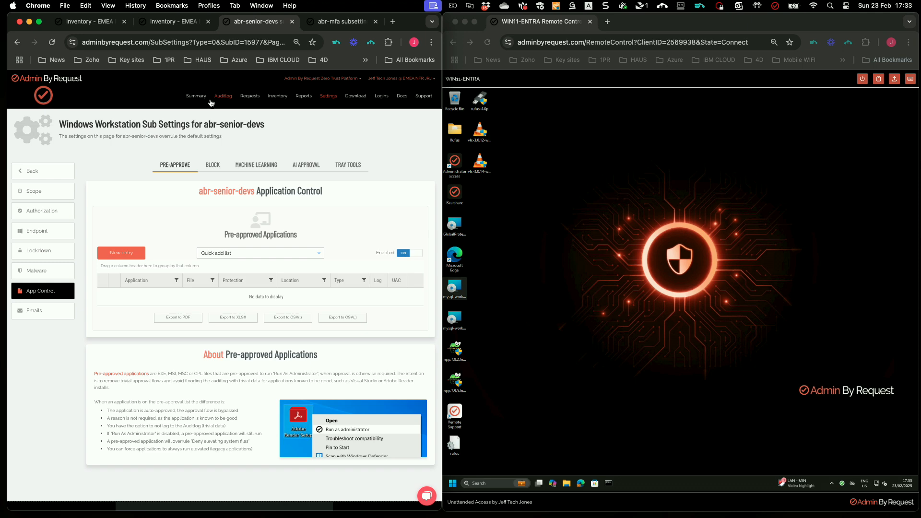
click(641, 251)
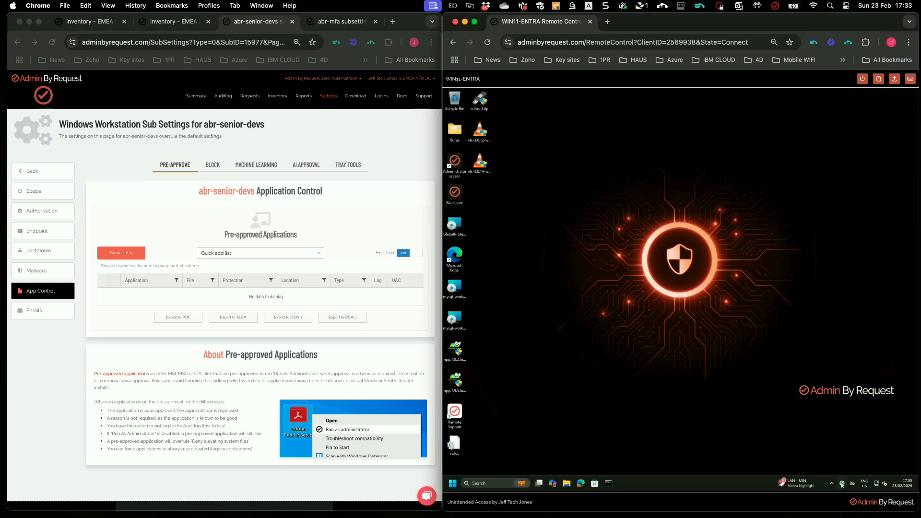
Try launching Rufus on the endpoint and dismiss the Access denied message.
double_click(479, 107)
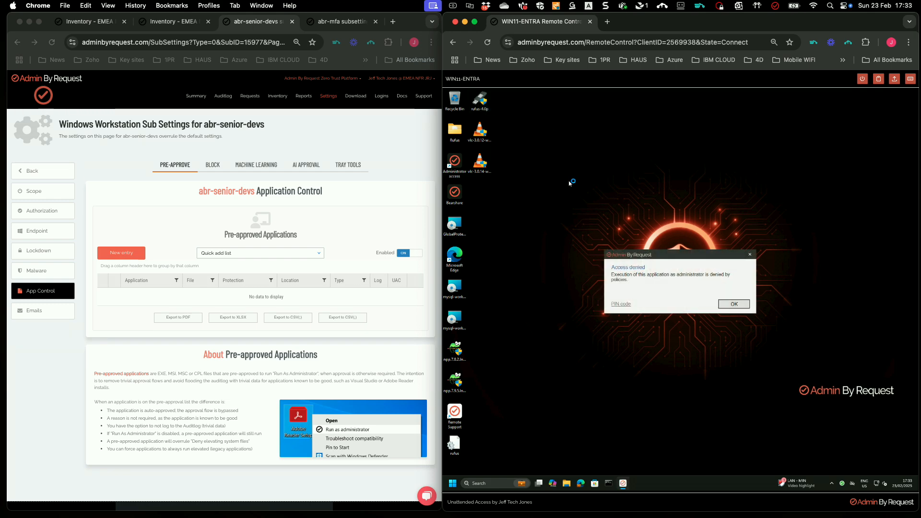
click(738, 303)
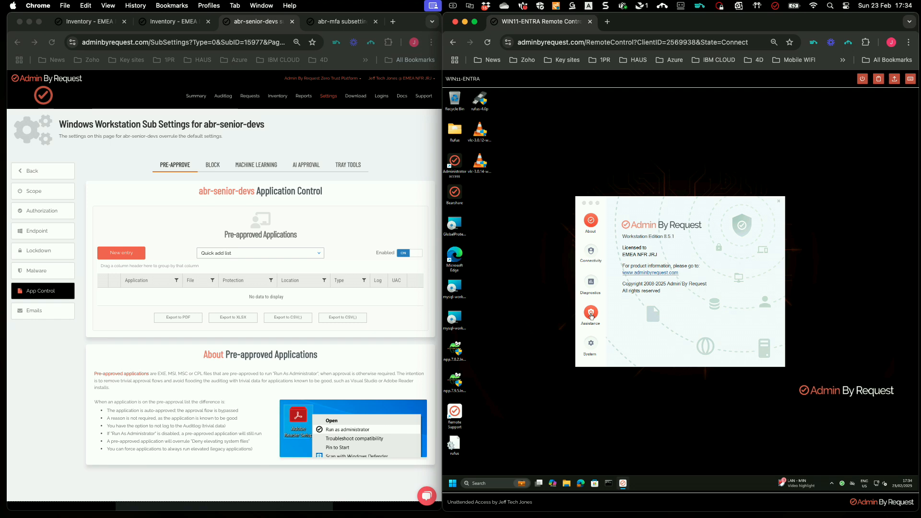
Start a Support Assist session, entering the secondary admin account's e-mail and password.
click(590, 315)
click(693, 341)
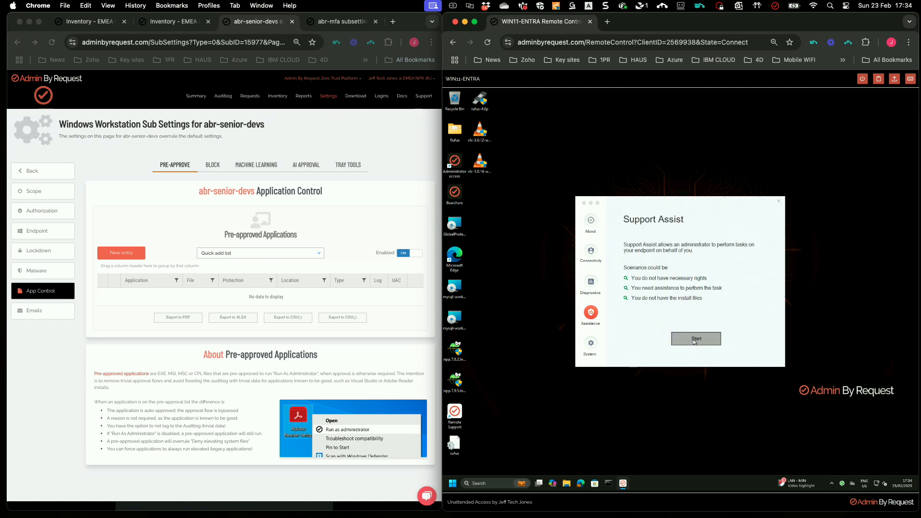
click(673, 294)
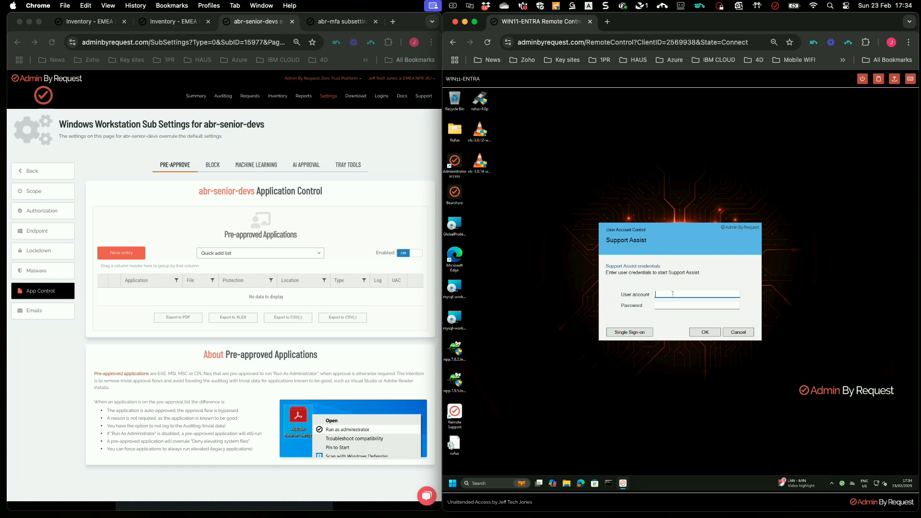
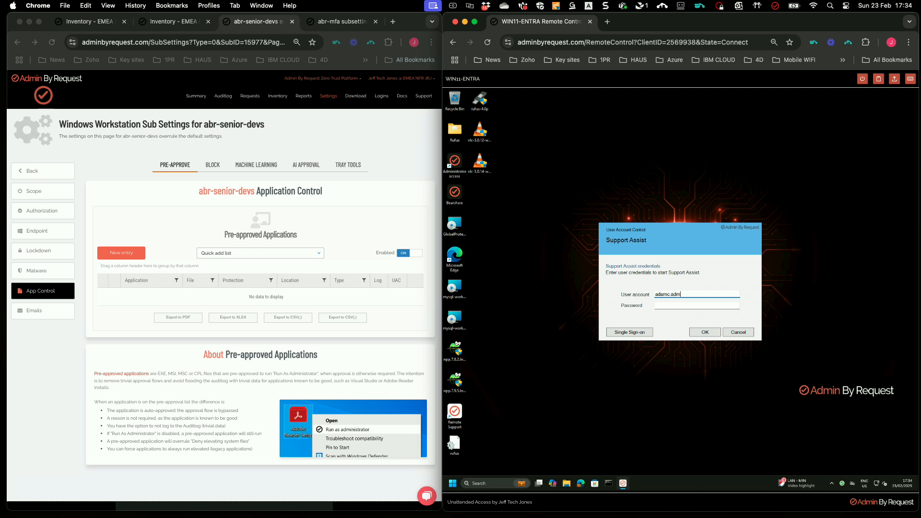
key(Tab)
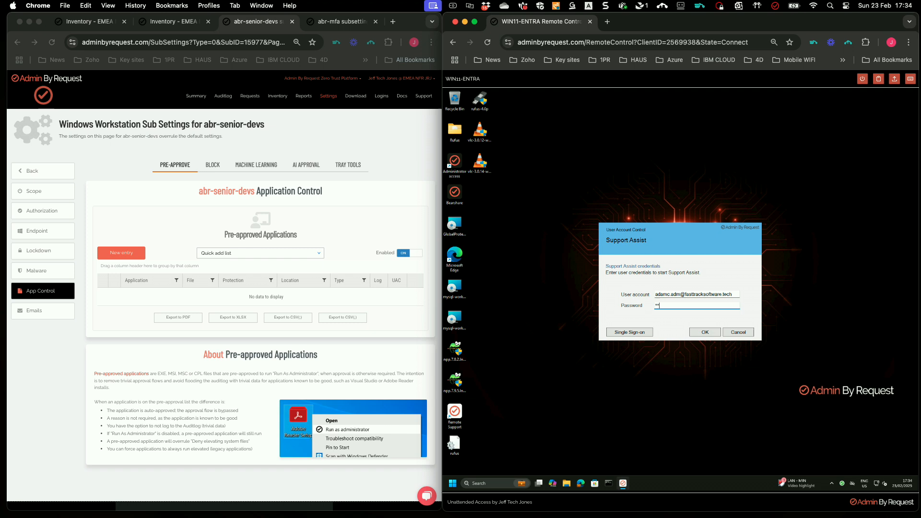
text(*********)
click(704, 332)
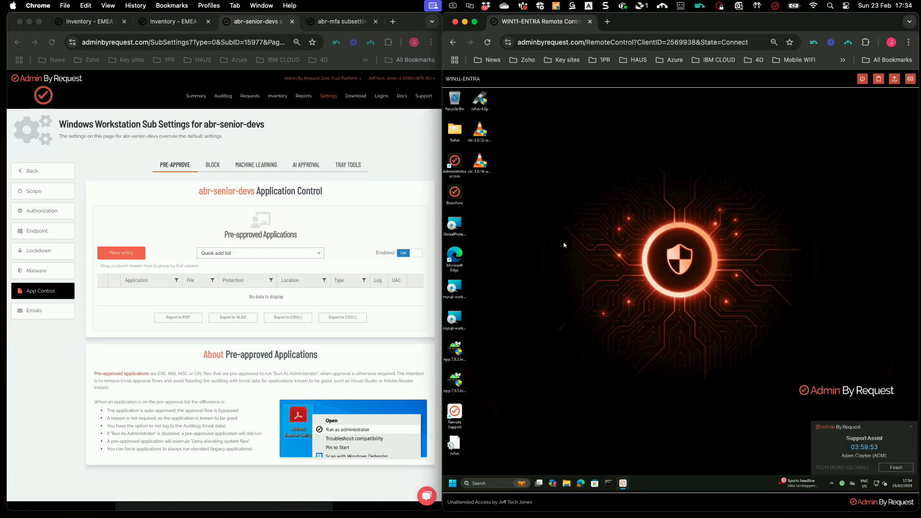
Launch Rufus with admin rights under Support Assist, approving the UAC prompt, then close it.
double_click(480, 99)
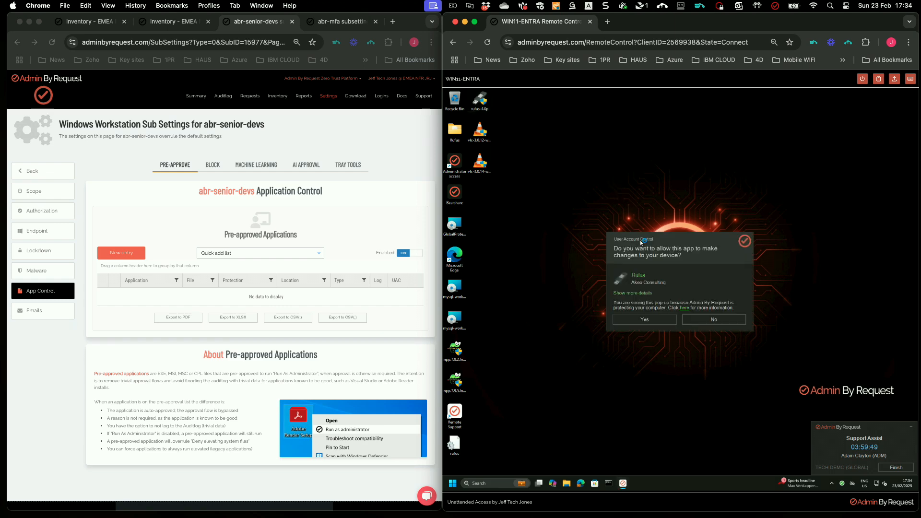
click(644, 320)
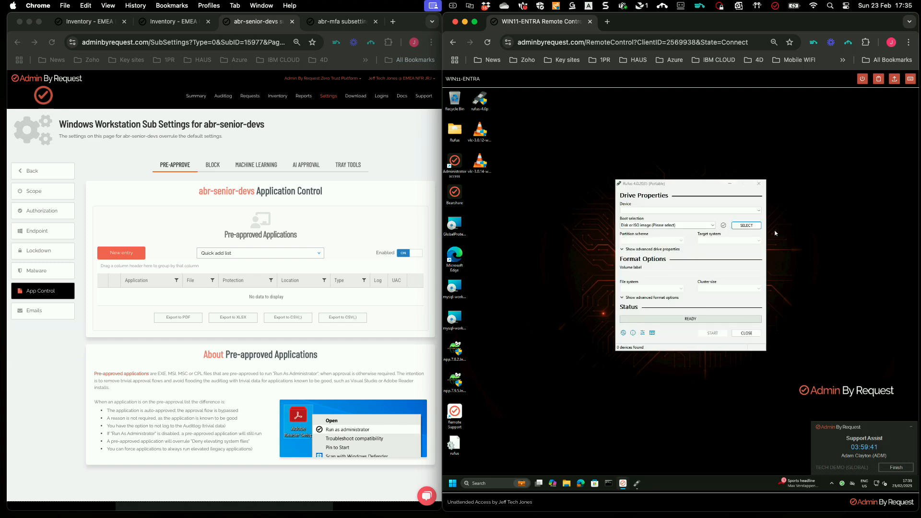
click(758, 184)
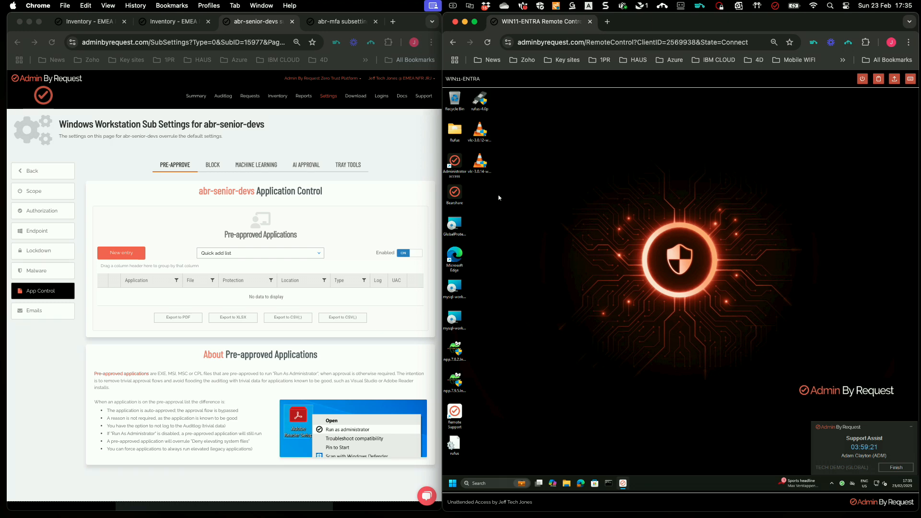
Try to run the Bearshare program on the endpoint and dismiss the blocked-app warning.
click(456, 194)
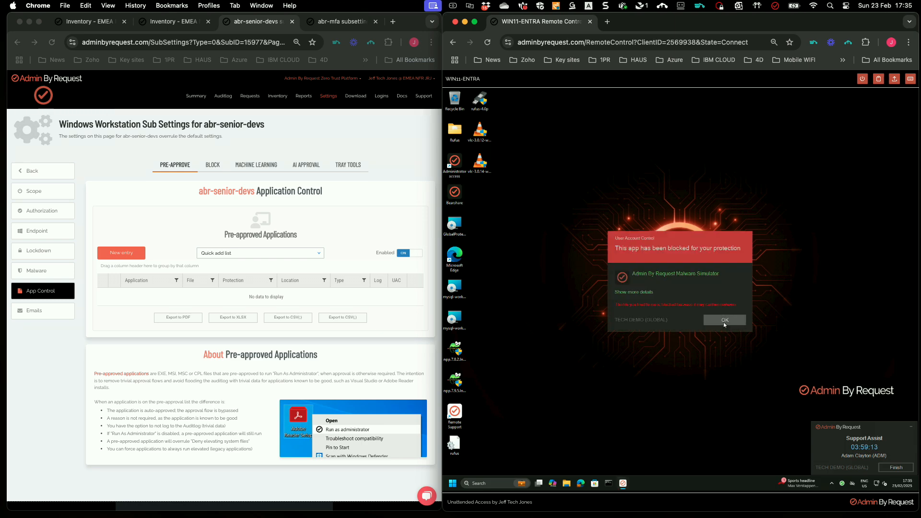
click(724, 323)
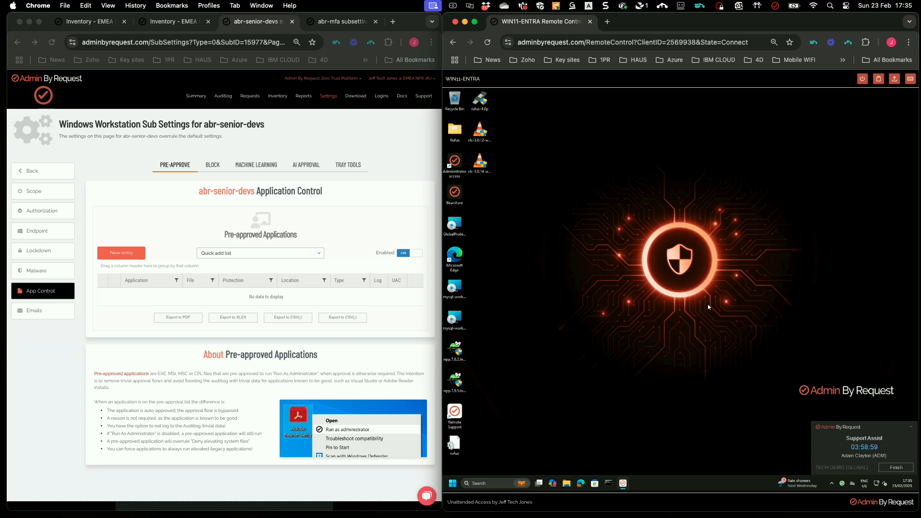
Open the Auditlog and highlight the user account that ran Rufus under Run As Admin.
click(221, 100)
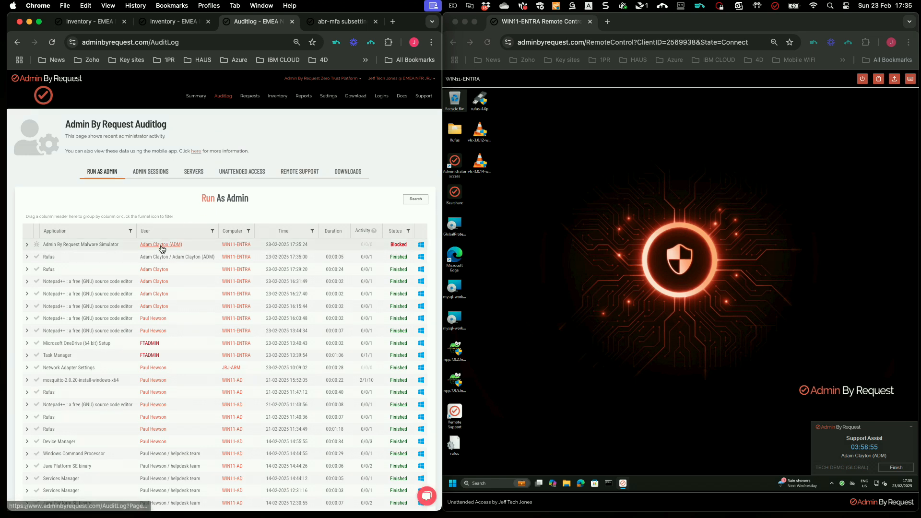
drag(214, 256, 153, 257)
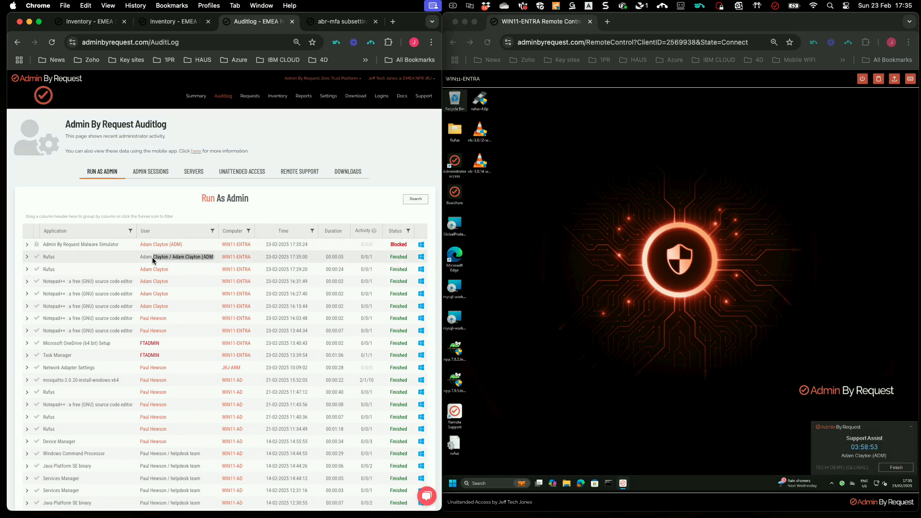
click(591, 252)
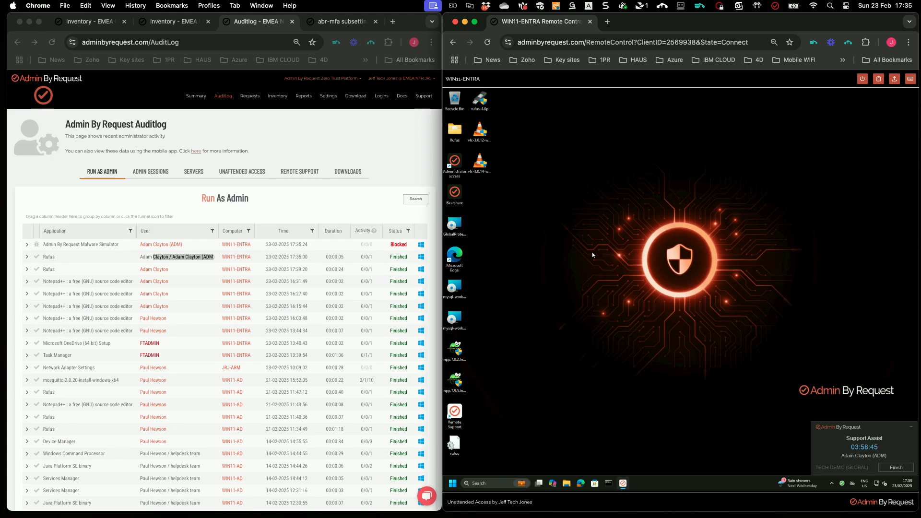
Finish the Support Assist session and confirm Rufus now gets Access denied when launched.
click(896, 468)
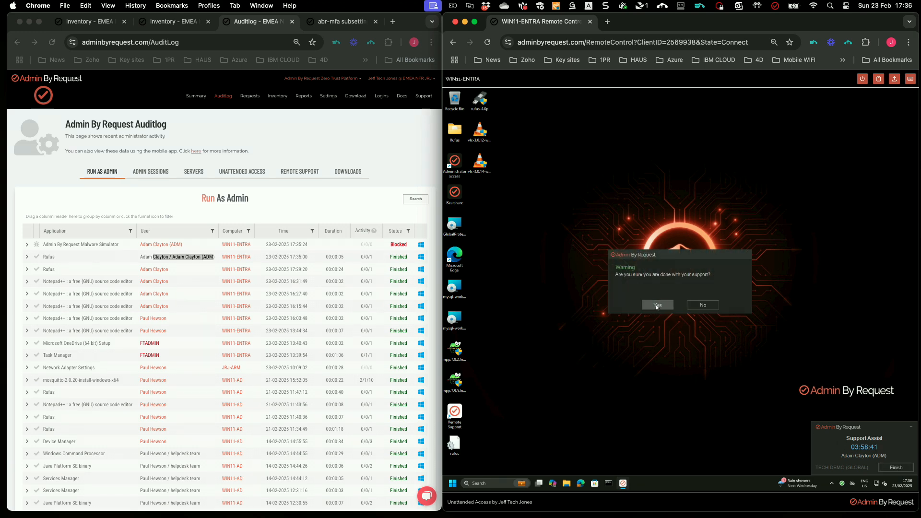
click(657, 306)
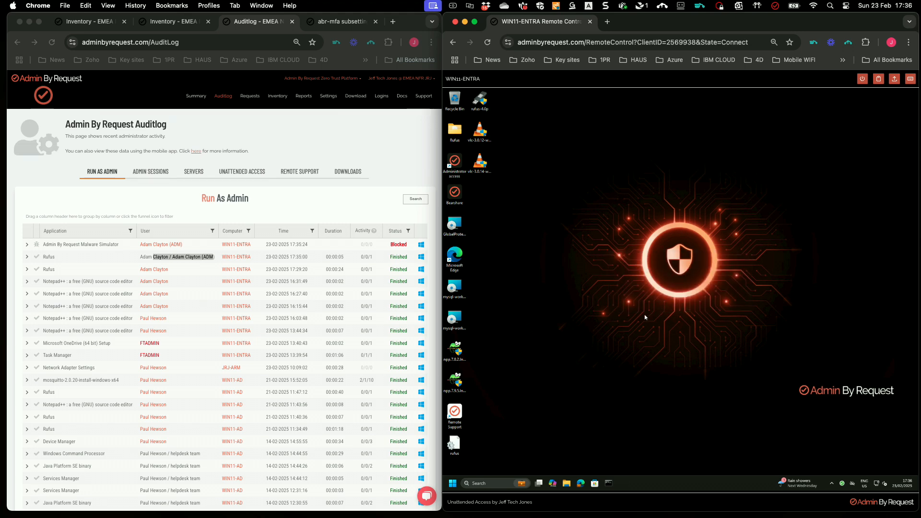
double_click(480, 102)
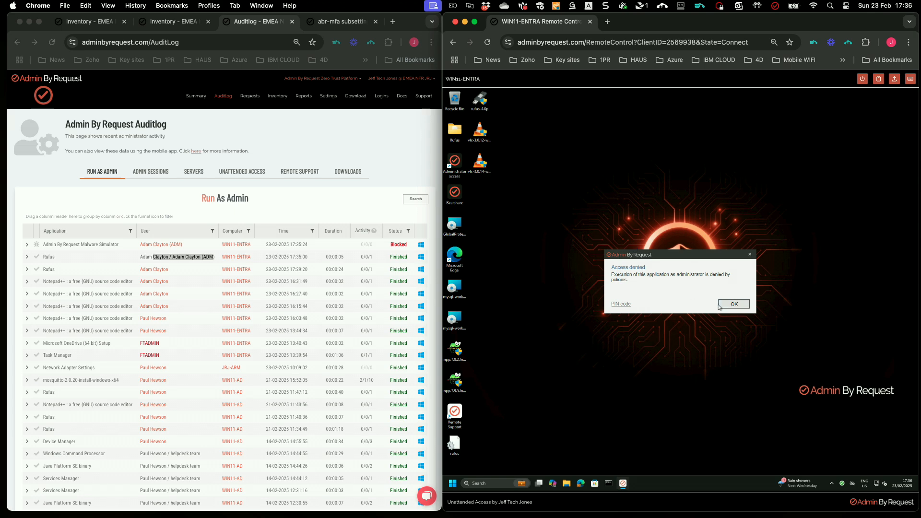
click(722, 308)
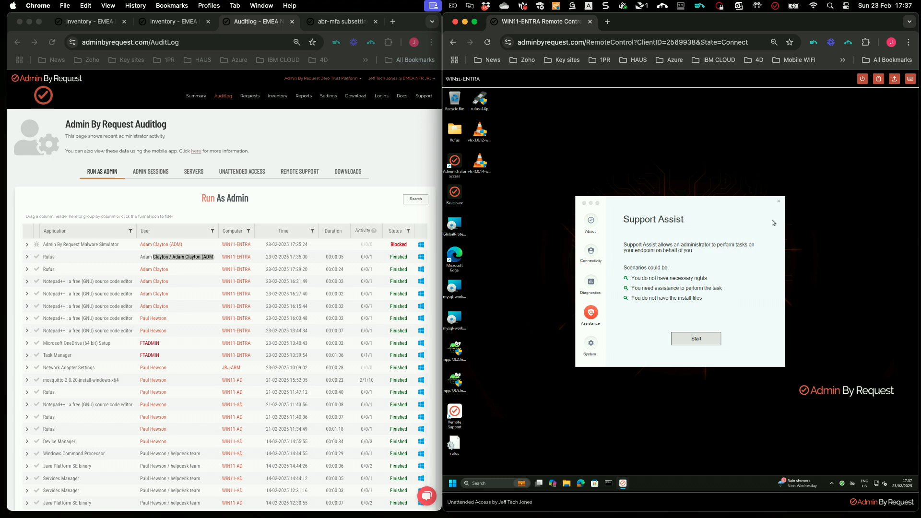
Close Support Assist on WIN11-ENTRA and open Settings > EPM Settings > Windows Sub Settings.
click(778, 202)
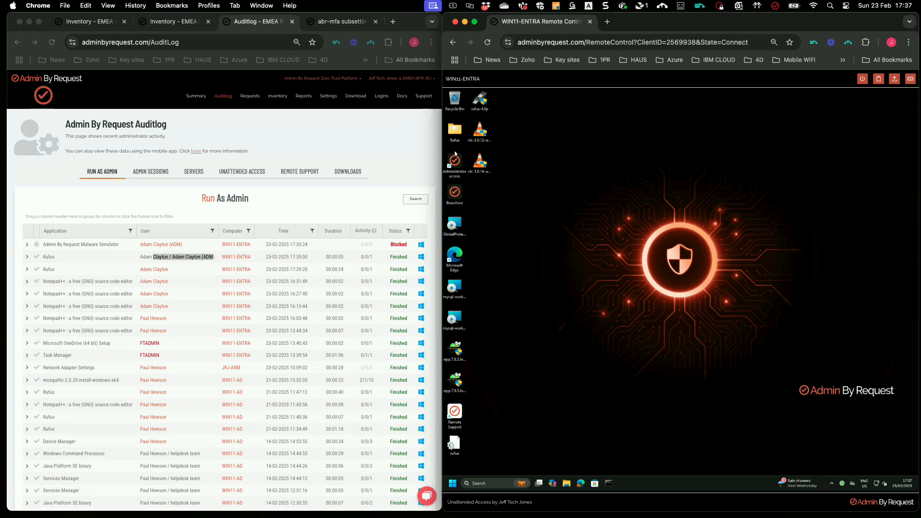
click(363, 131)
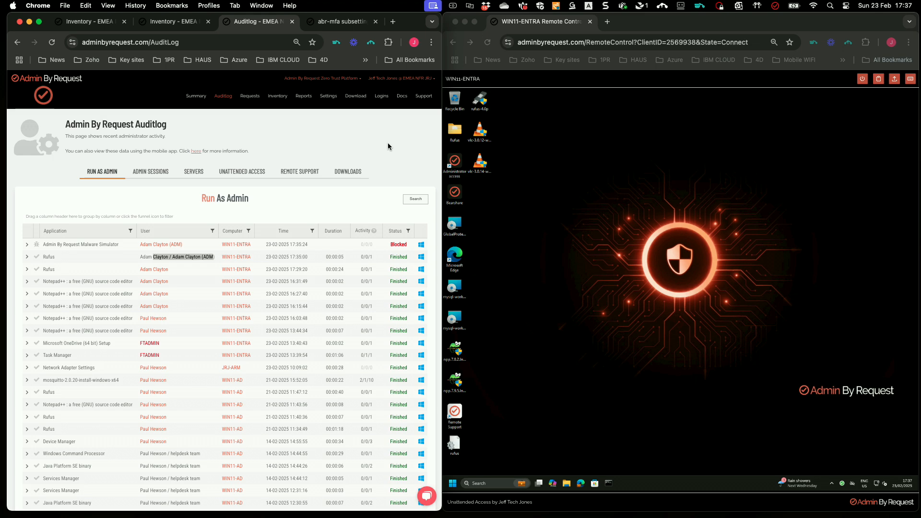
click(402, 151)
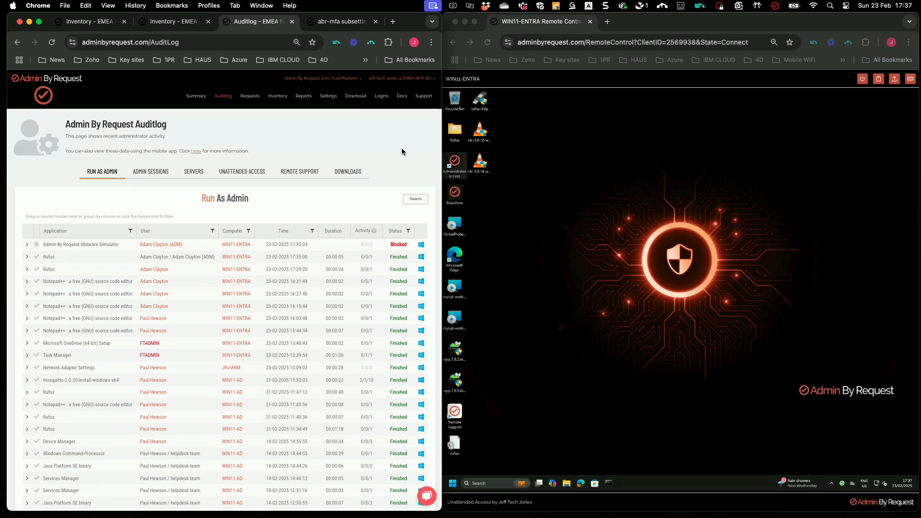
mouse_move(329, 96)
mouse_move(355, 158)
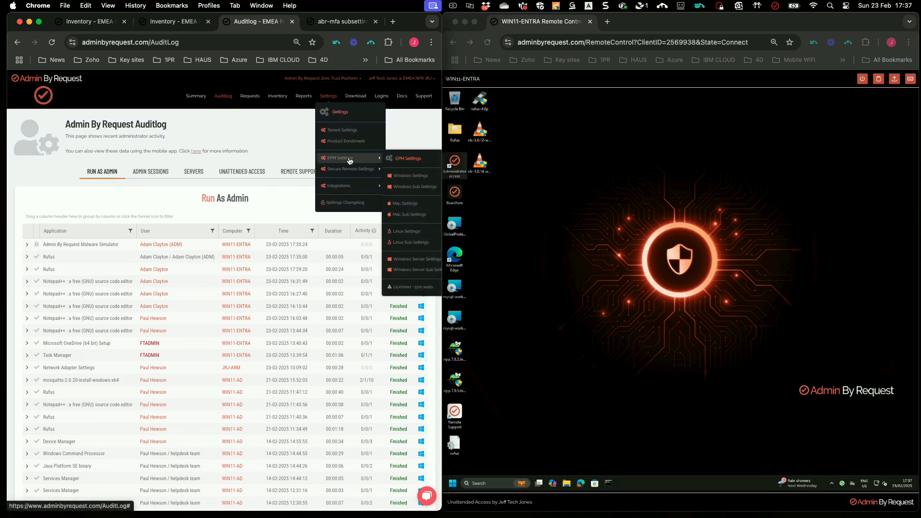
click(401, 188)
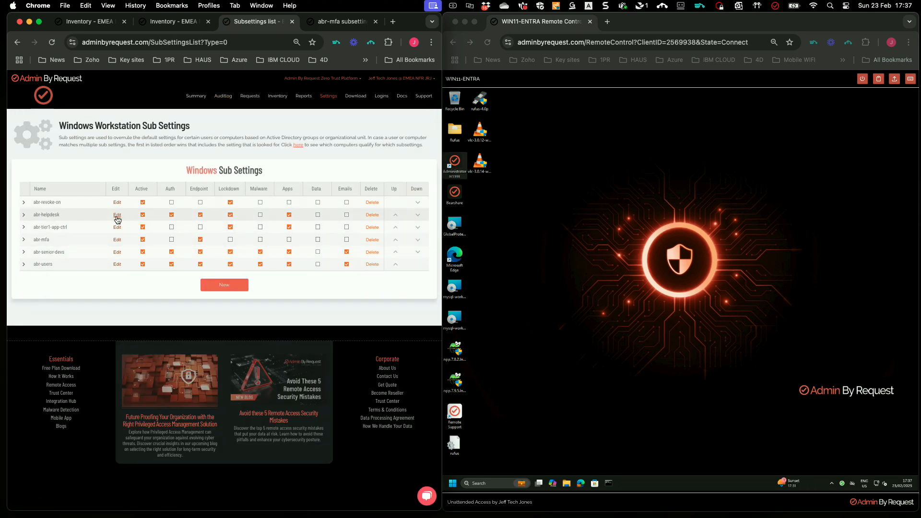
Save abr-senior-devs Run As Admin authorization with no approval or reason required.
click(117, 254)
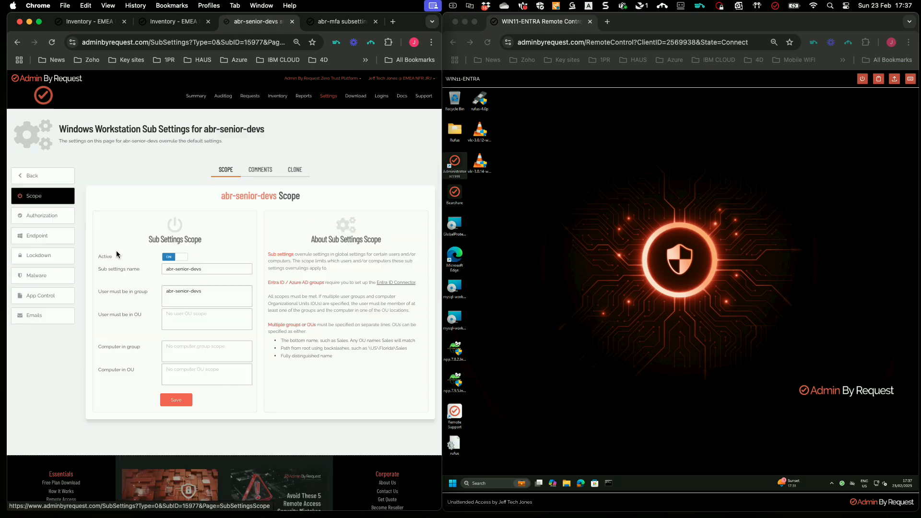
click(53, 216)
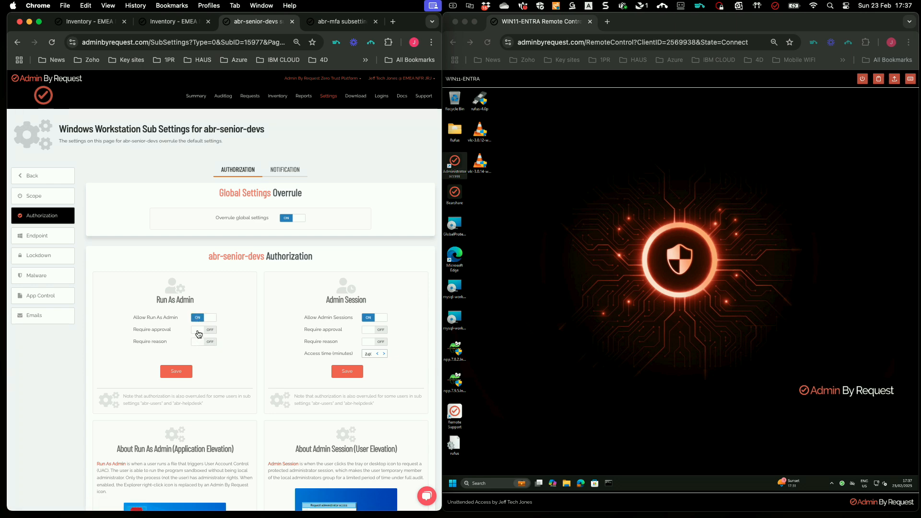
click(186, 375)
click(543, 347)
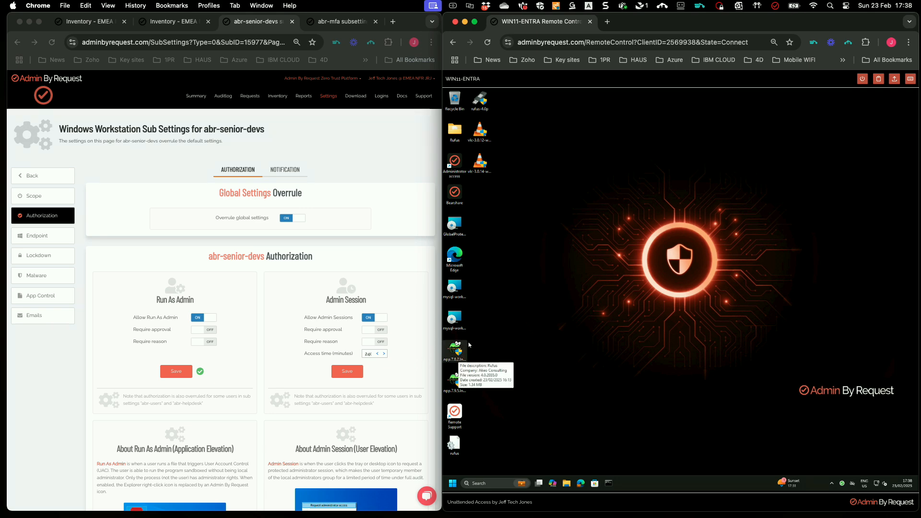
Launch Rufus and find the rufus-4.0p.exe process in Task Manager's Details list.
double_click(480, 102)
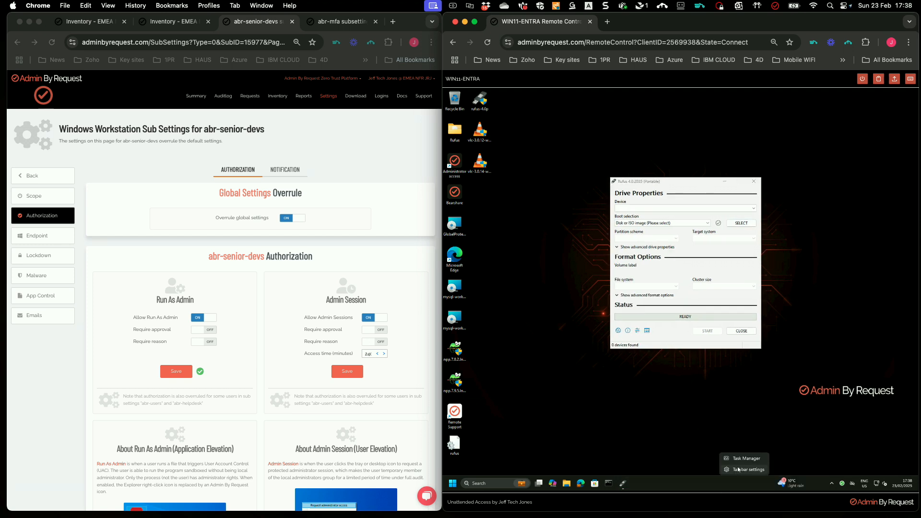
key(ctrl+shift+Escape)
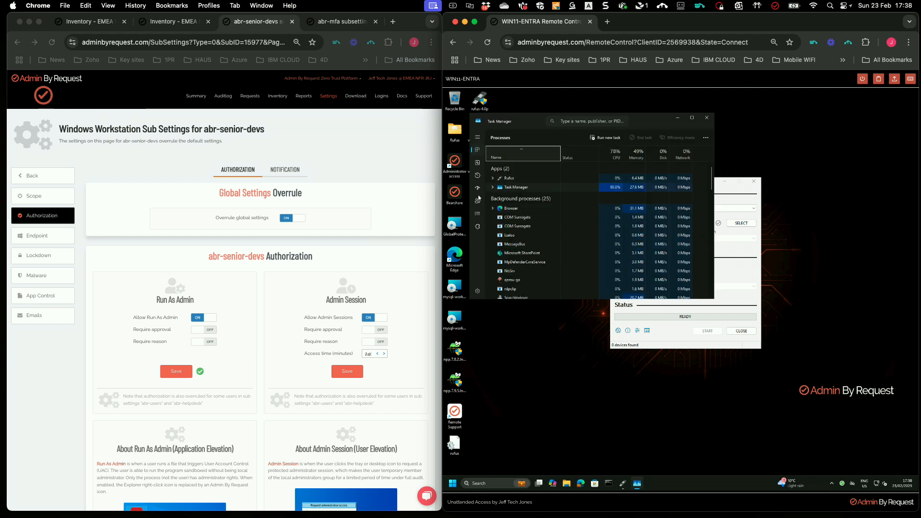
click(477, 213)
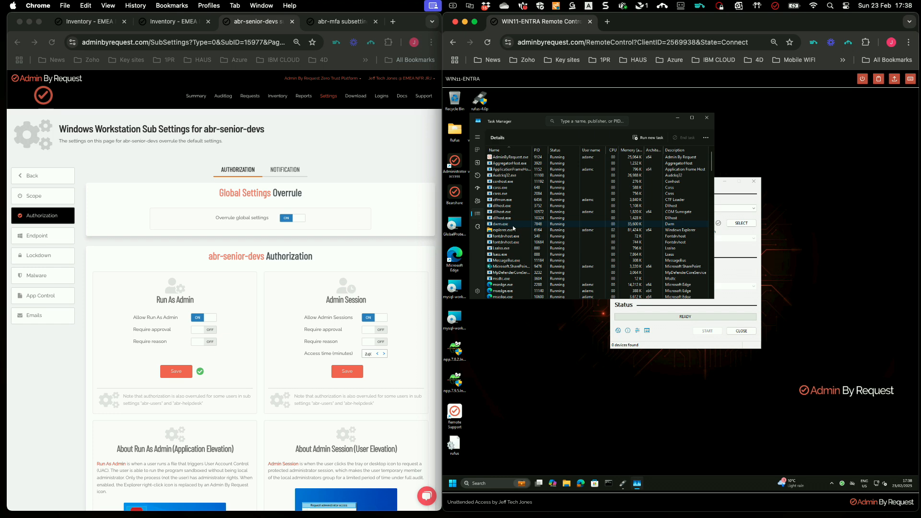
scroll(513, 229, down, 6)
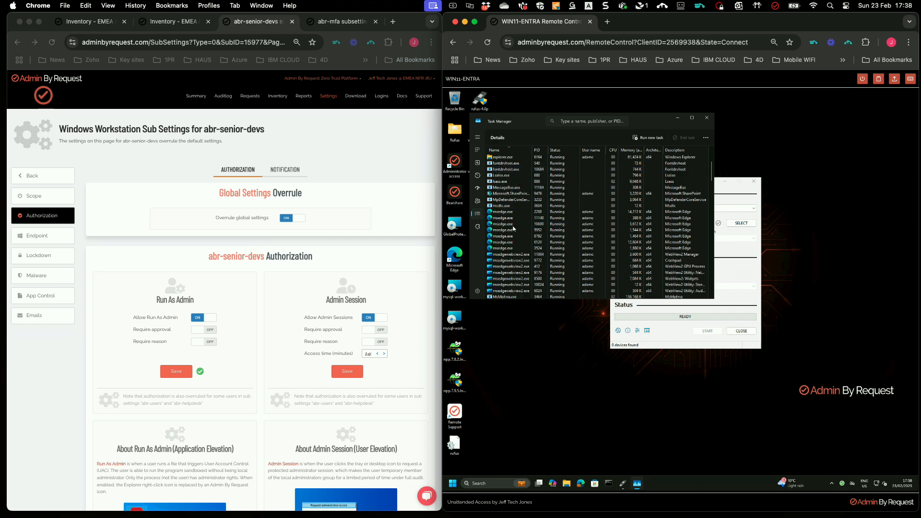
scroll(513, 229, up, 3)
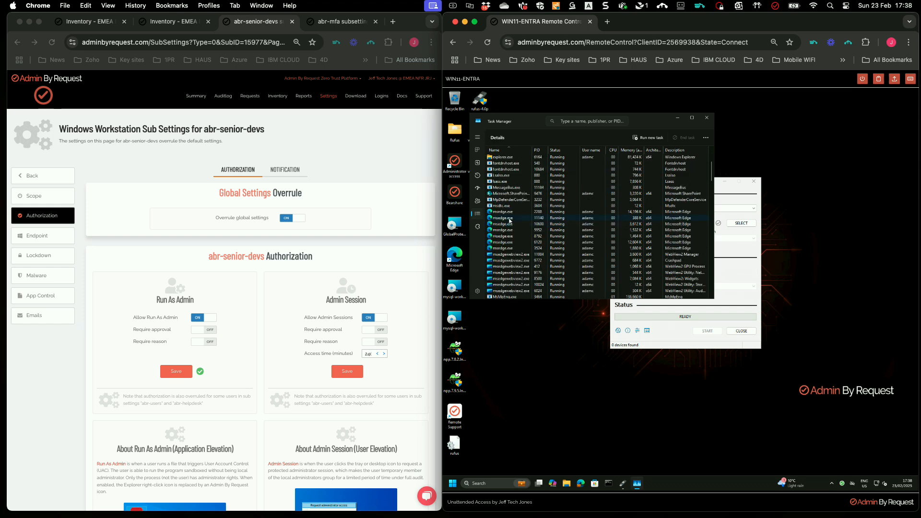
scroll(509, 221, down, 5)
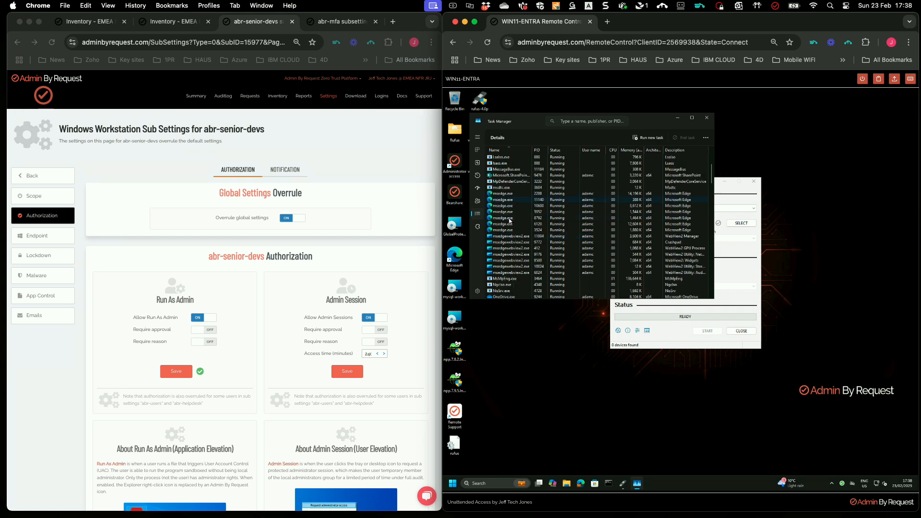
scroll(509, 221, down, 2)
click(519, 237)
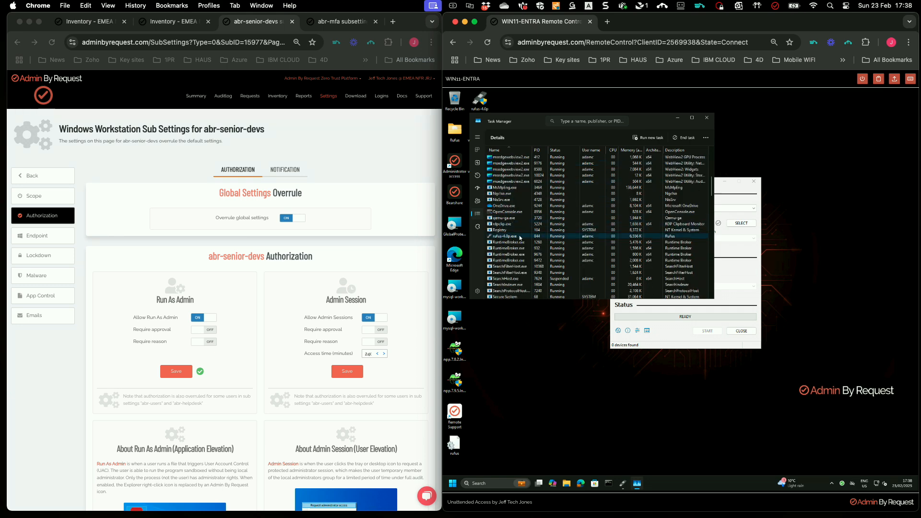
Add the Elevated column to confirm Rufus runs elevated, then close Task Manager.
scroll(657, 238, down, 4)
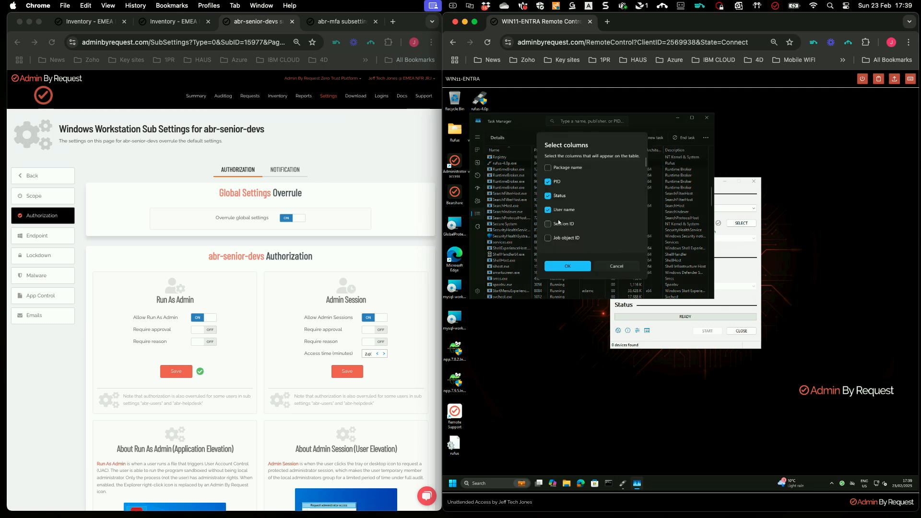
scroll(558, 222, down, 5)
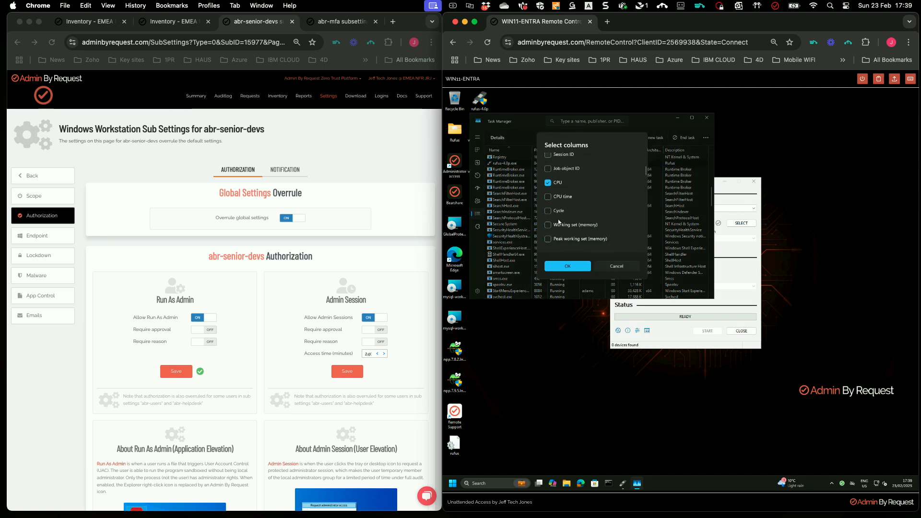
scroll(559, 221, down, 5)
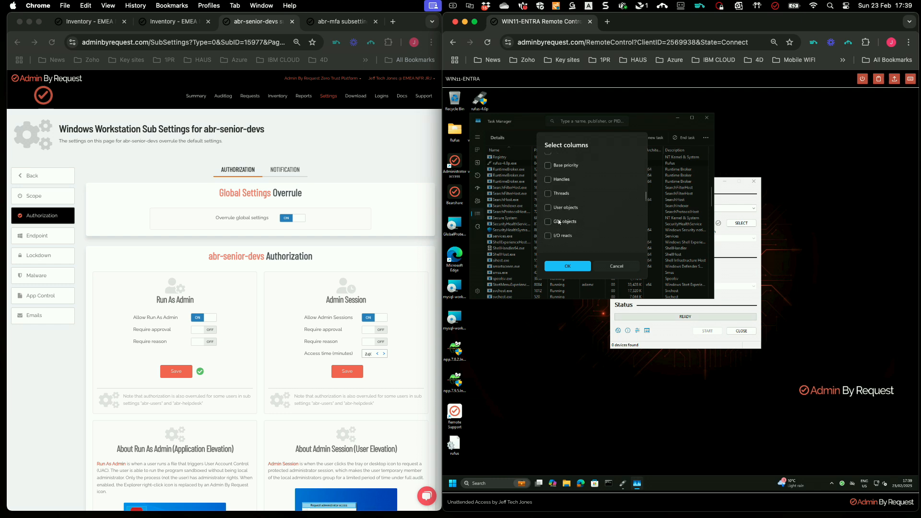
scroll(558, 222, down, 6)
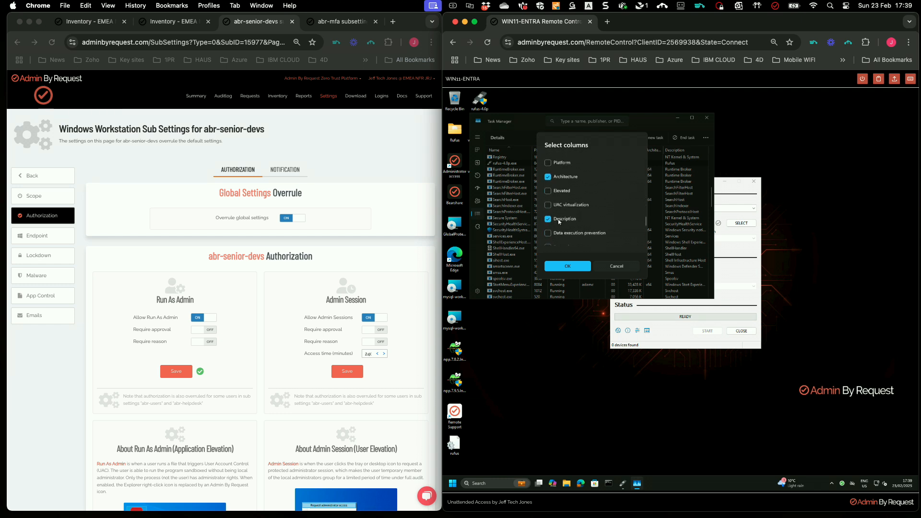
click(548, 187)
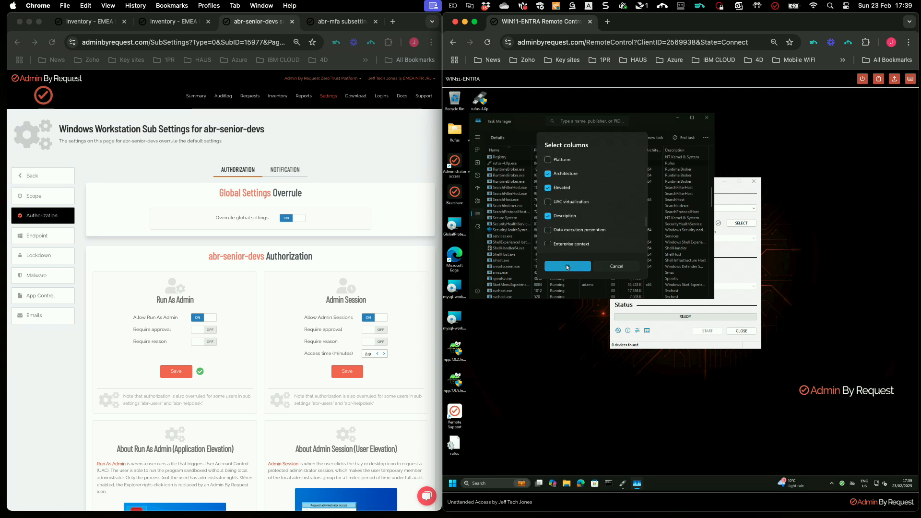
click(567, 265)
scroll(521, 205, up, 1)
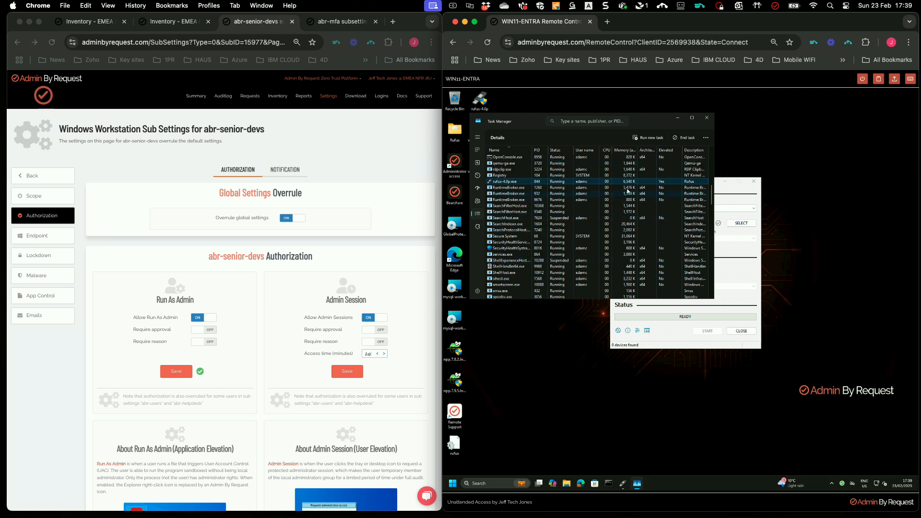
click(707, 118)
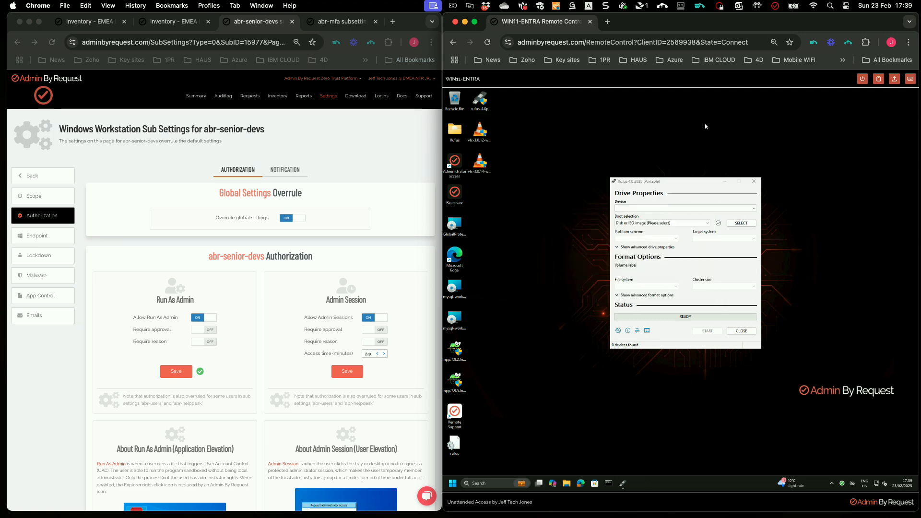
Close Rufus on the endpoint and switch to the abr-mfa sub settings tab.
click(753, 182)
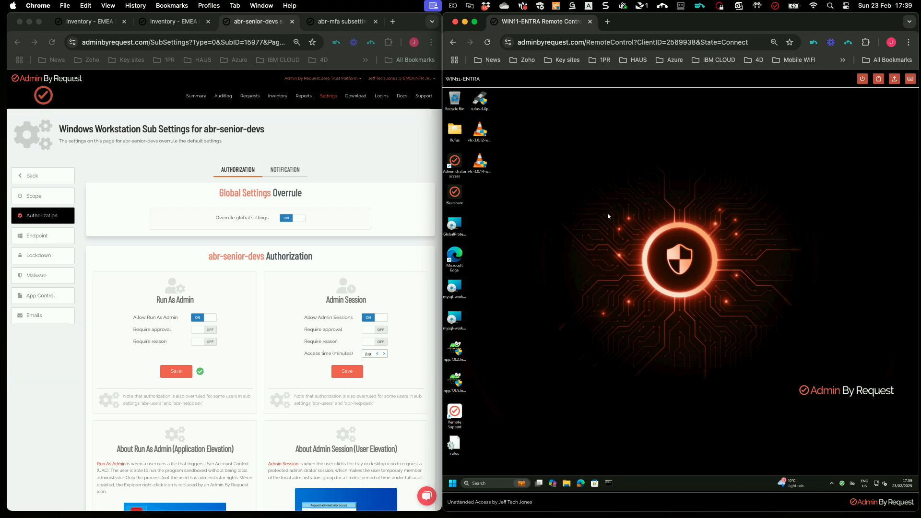
click(338, 22)
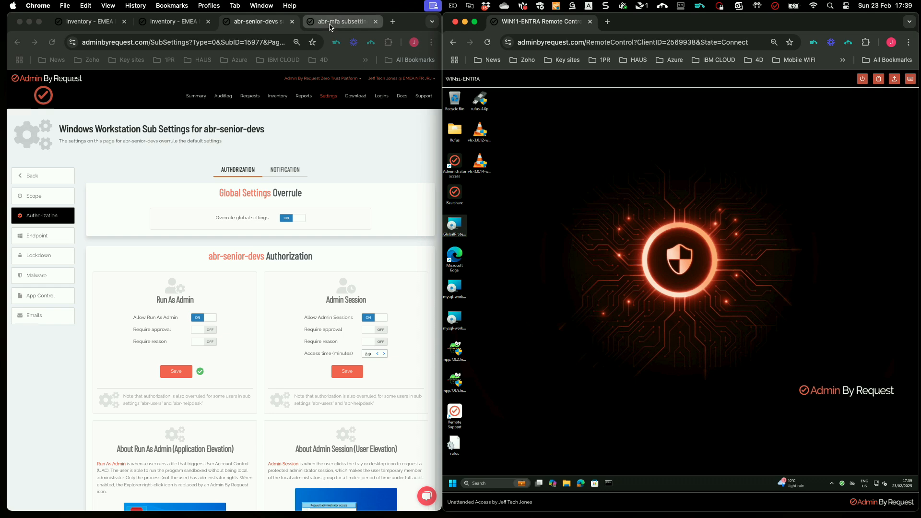
Reload abr-mfa and turn on Overrule global settings under Endpoint > UAC.
click(57, 44)
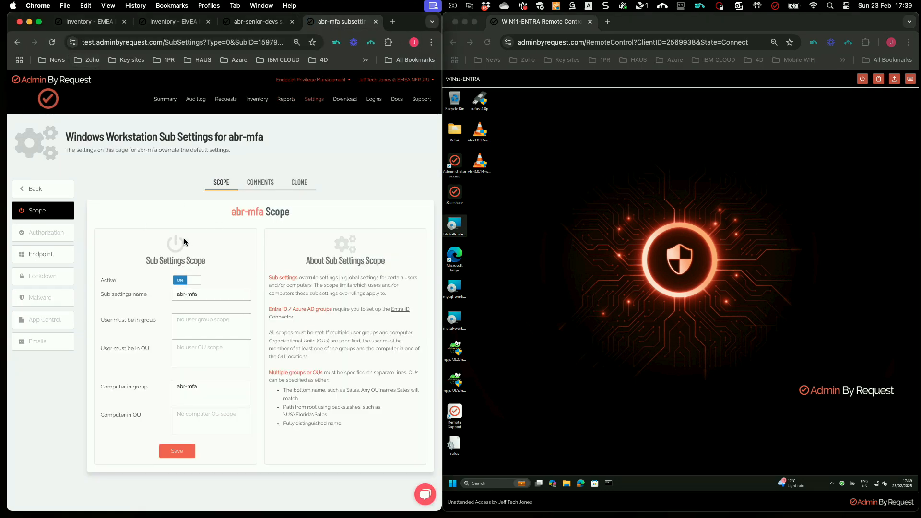
click(50, 253)
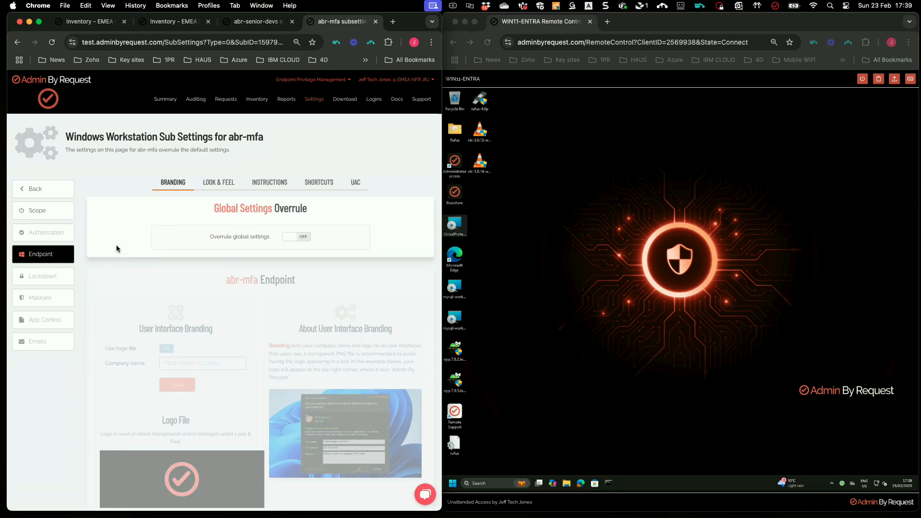
click(354, 182)
click(296, 236)
scroll(290, 259, down, 5)
scroll(290, 259, down, 4)
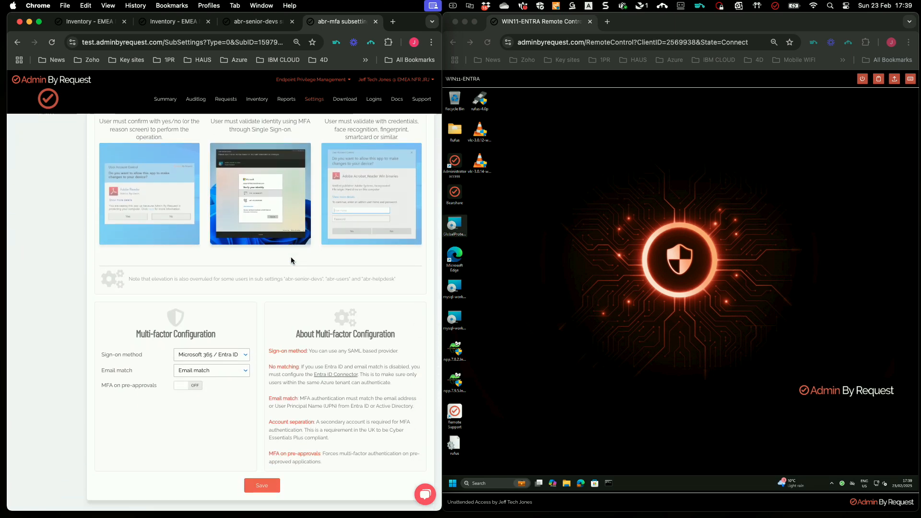
Set the MFA email match to Account separation and save.
click(246, 329)
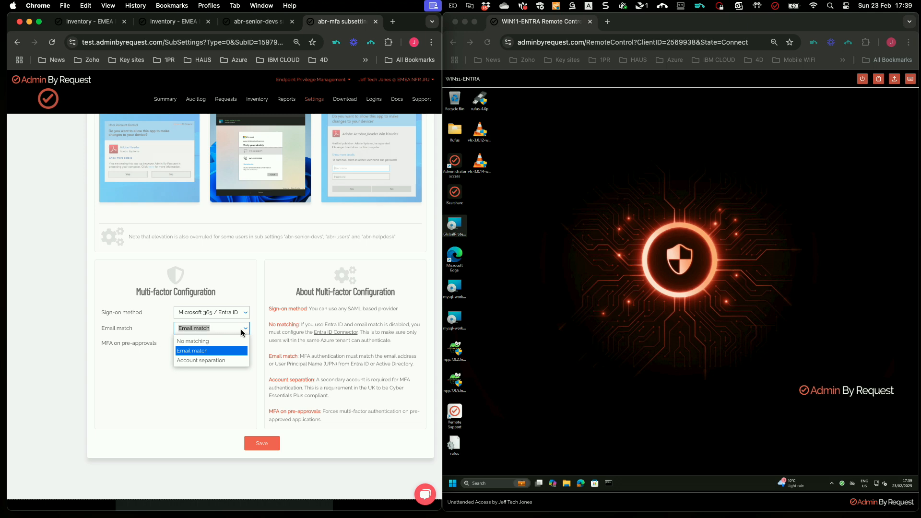
click(221, 358)
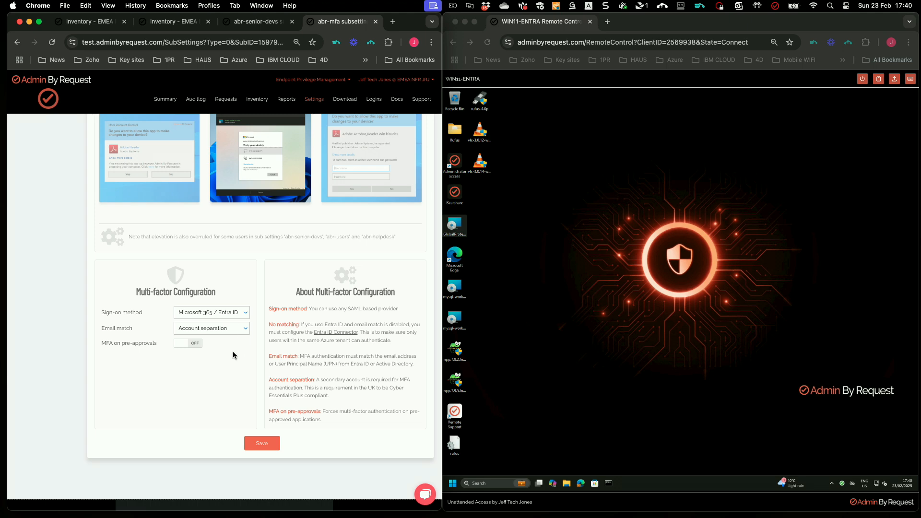
click(261, 443)
click(569, 427)
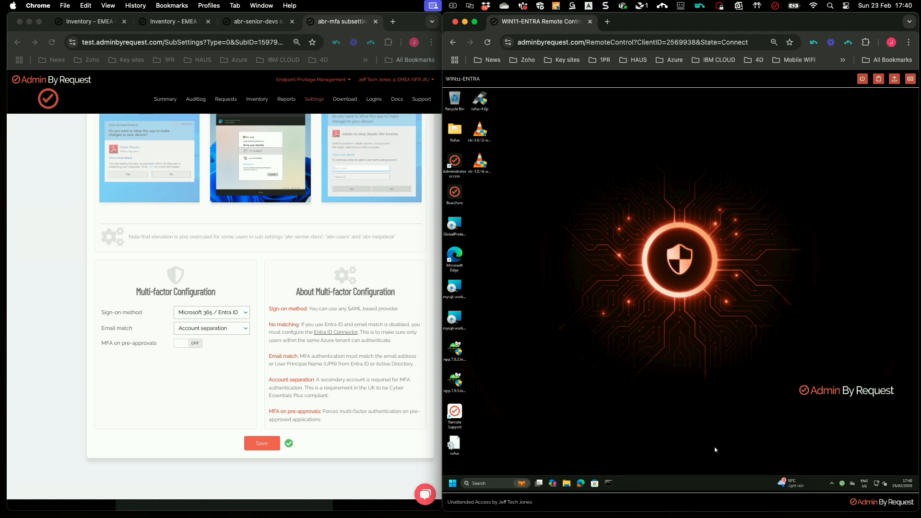
right_click(836, 482)
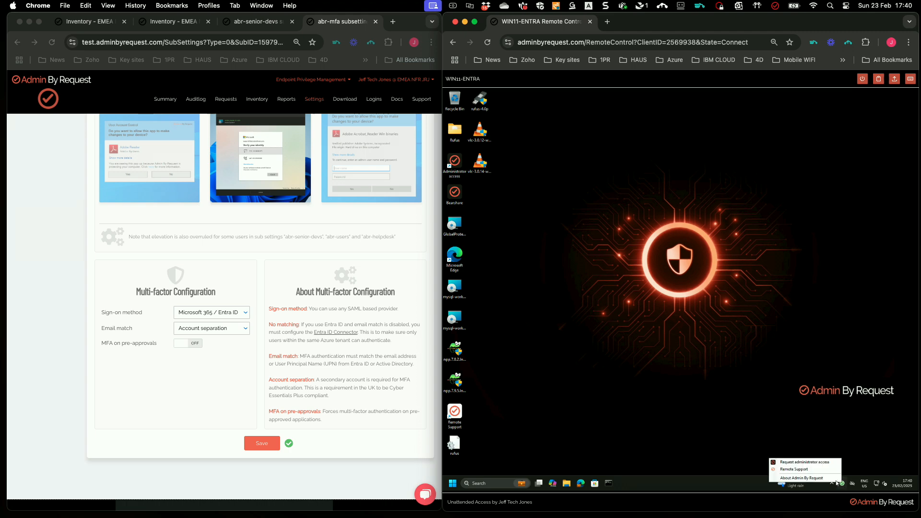
click(826, 477)
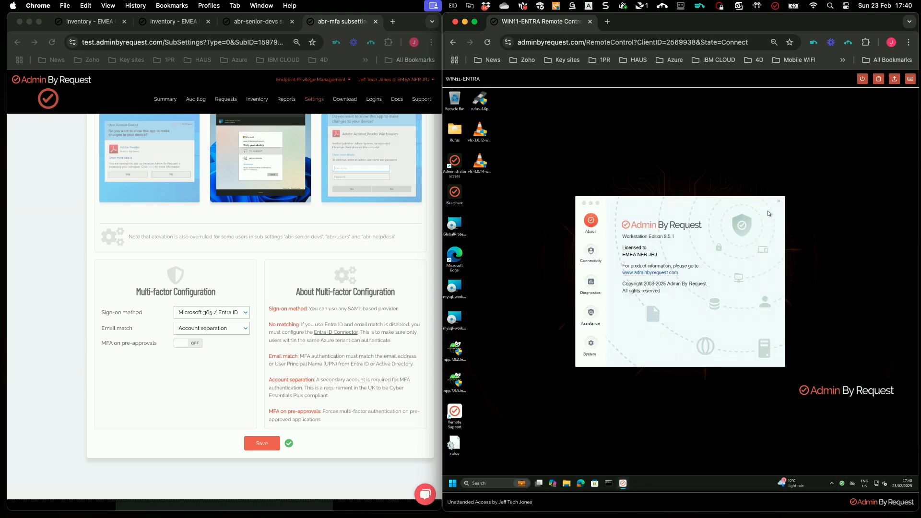
click(778, 202)
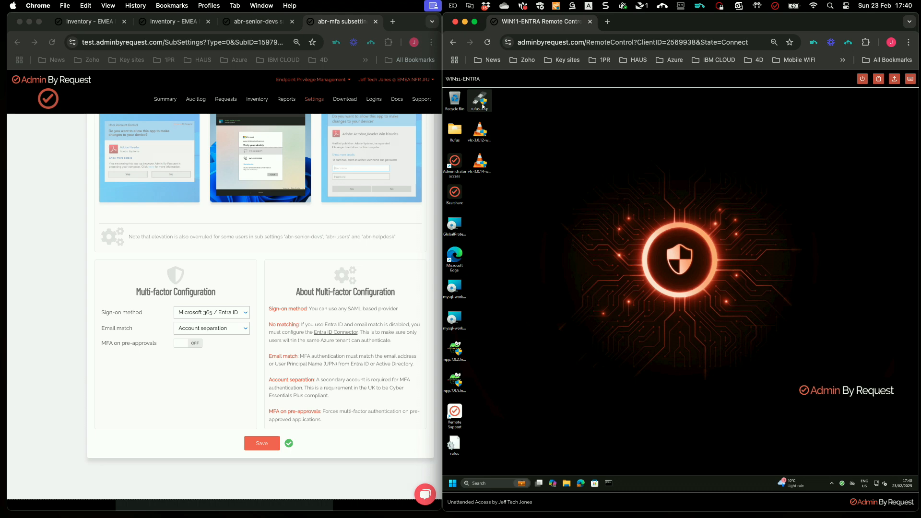
Request elevation for Rufus, signing in with the primary account's e-mail and password, staying signed in.
double_click(483, 106)
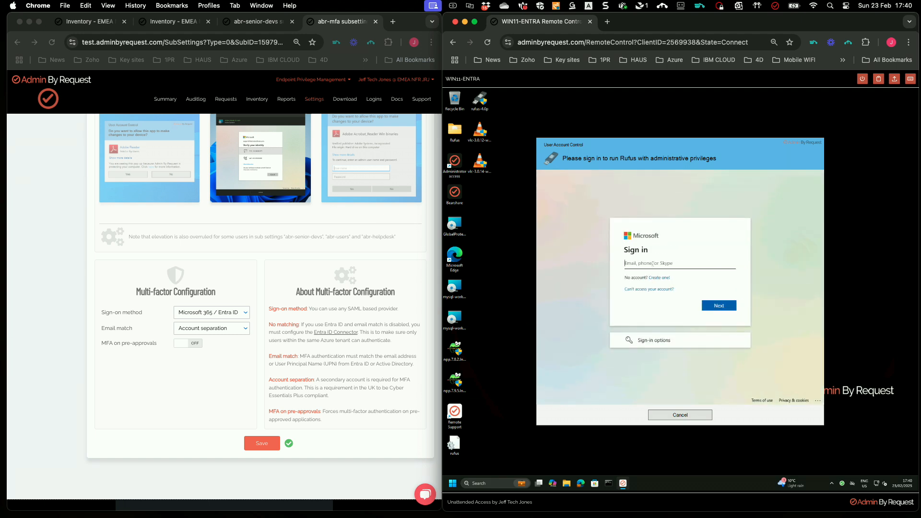
click(719, 308)
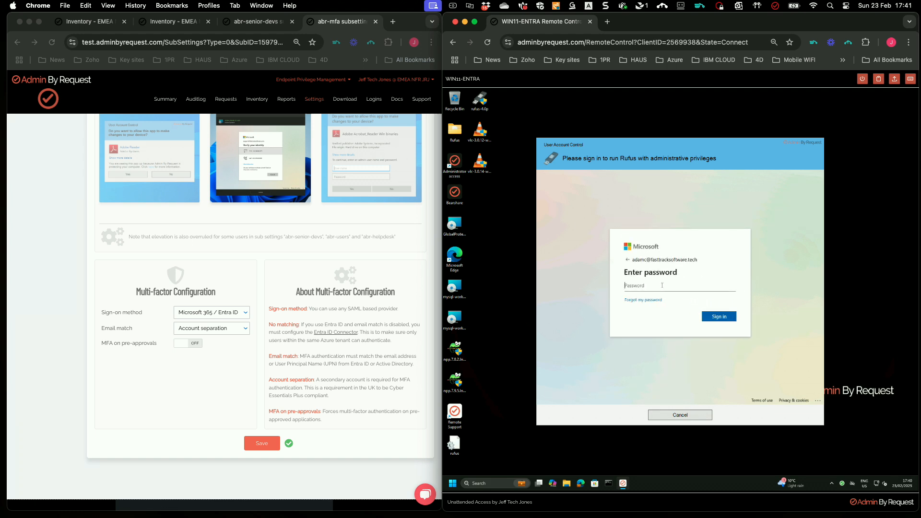
text(•••••••••)
click(719, 317)
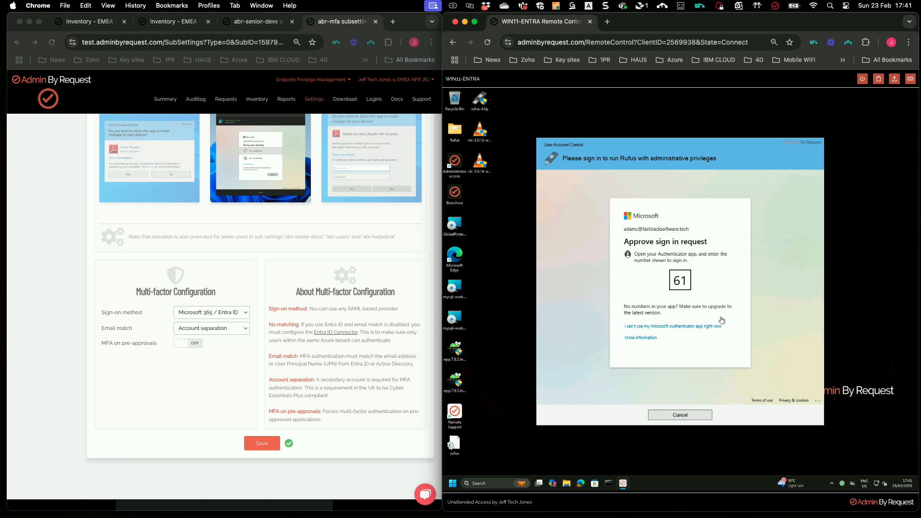
click(720, 320)
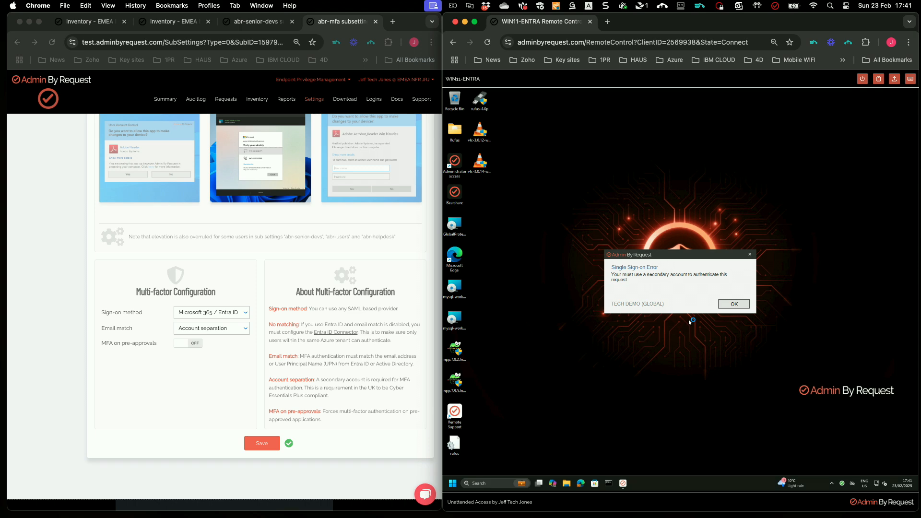
Dismiss the Single Sign-on Error and relaunch Rufus from the desktop for a fresh sign-in prompt.
click(734, 305)
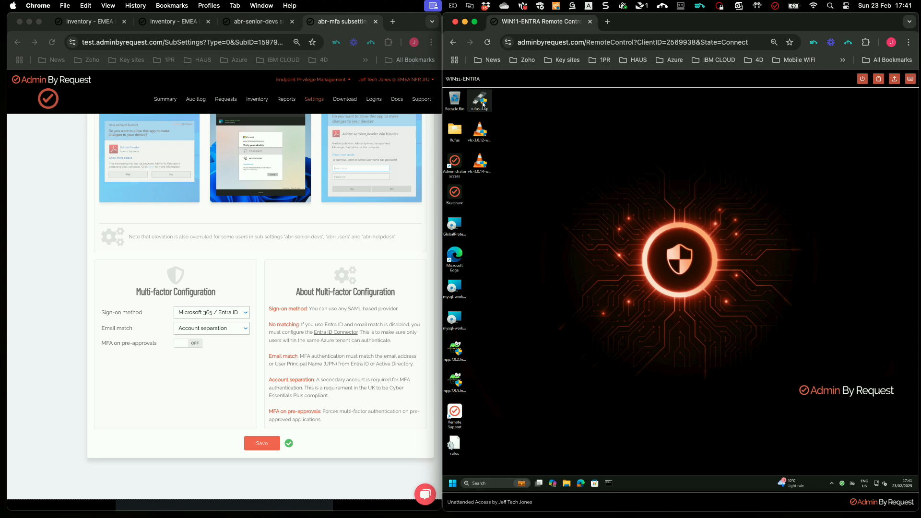
double_click(483, 104)
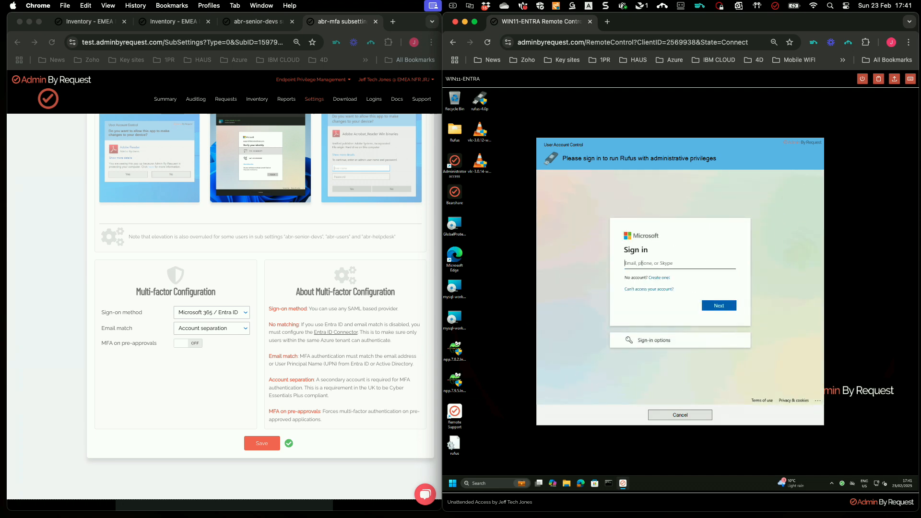
Sign in with the secondary admin account's e-mail and password, declining to stay signed in.
click(718, 304)
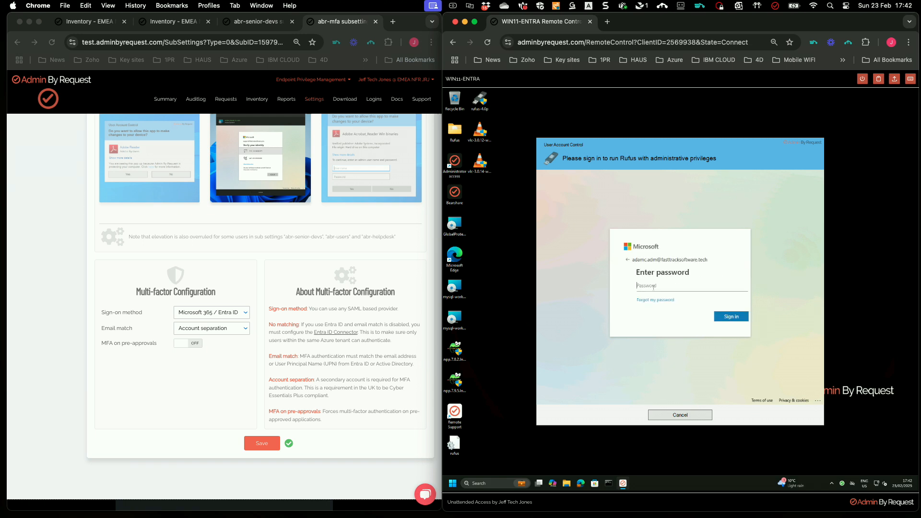
text(••)
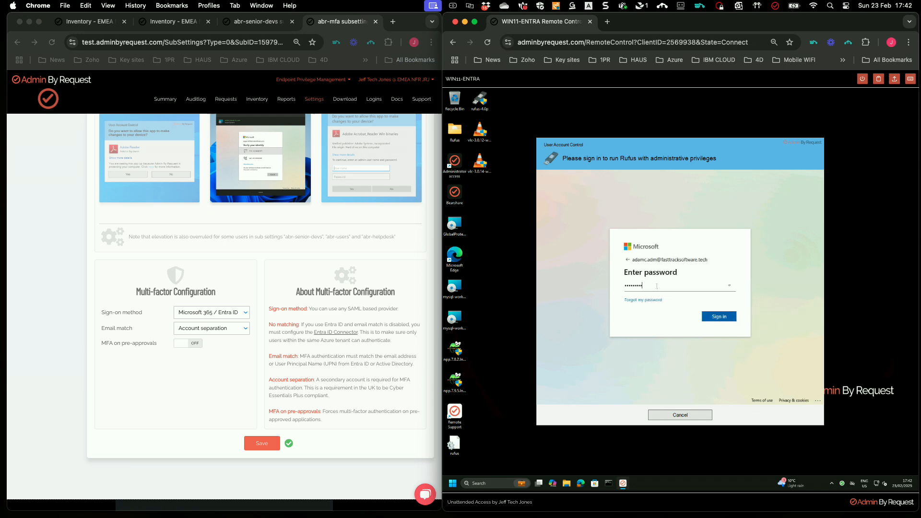
click(719, 317)
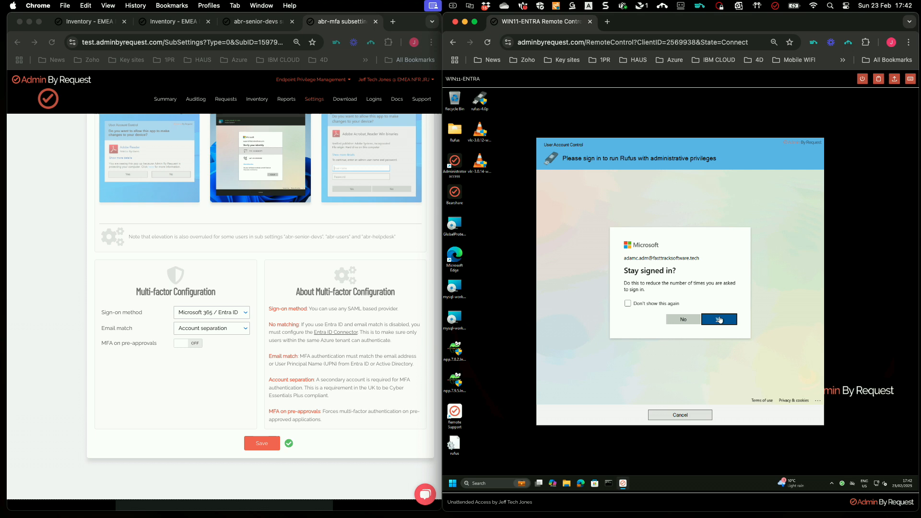
click(688, 322)
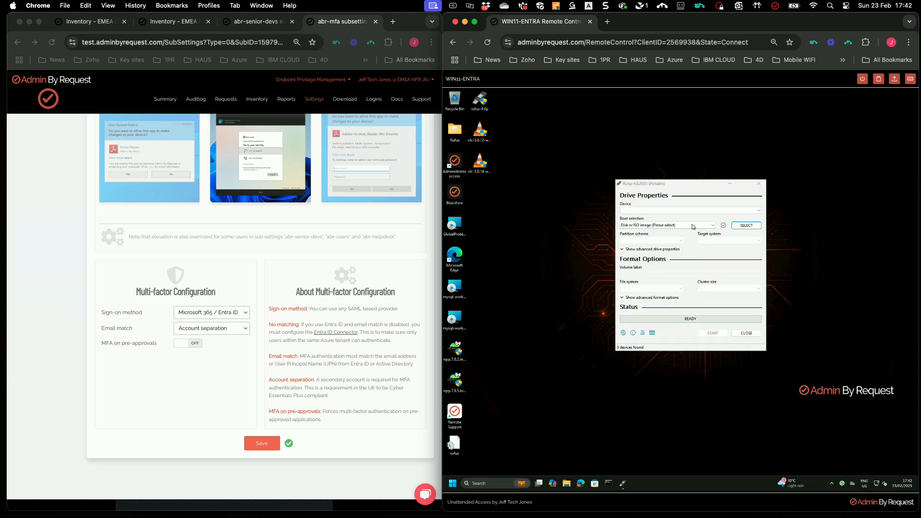
Shift the Rufus window slightly left and advance the slideshow to the closing THANK YOU! slide.
drag(704, 193, 691, 194)
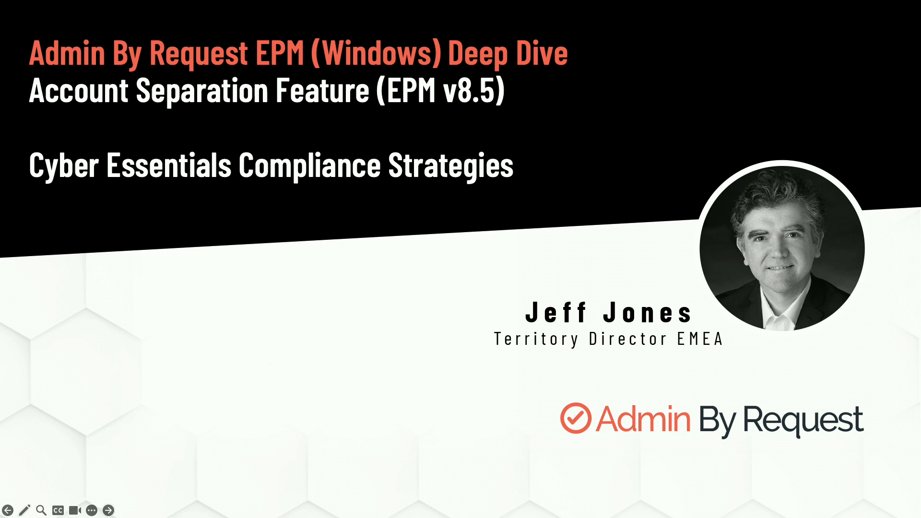
click(169, 198)
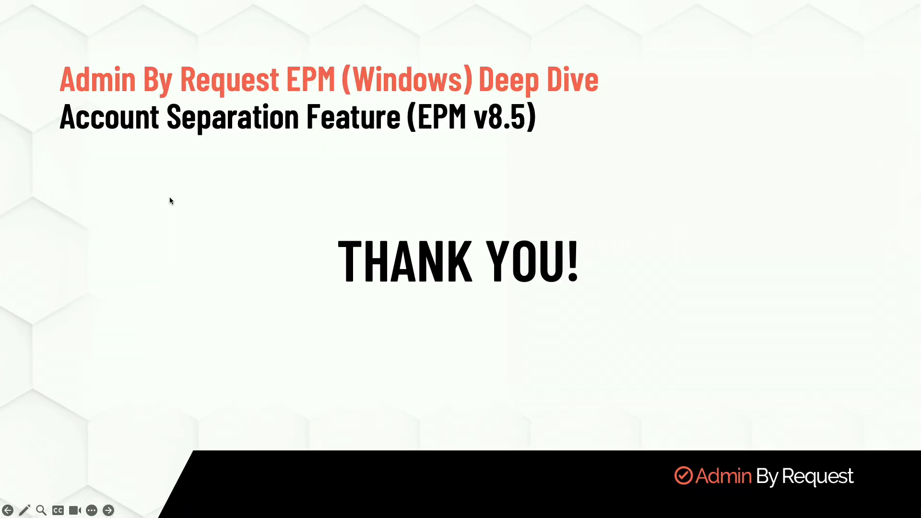